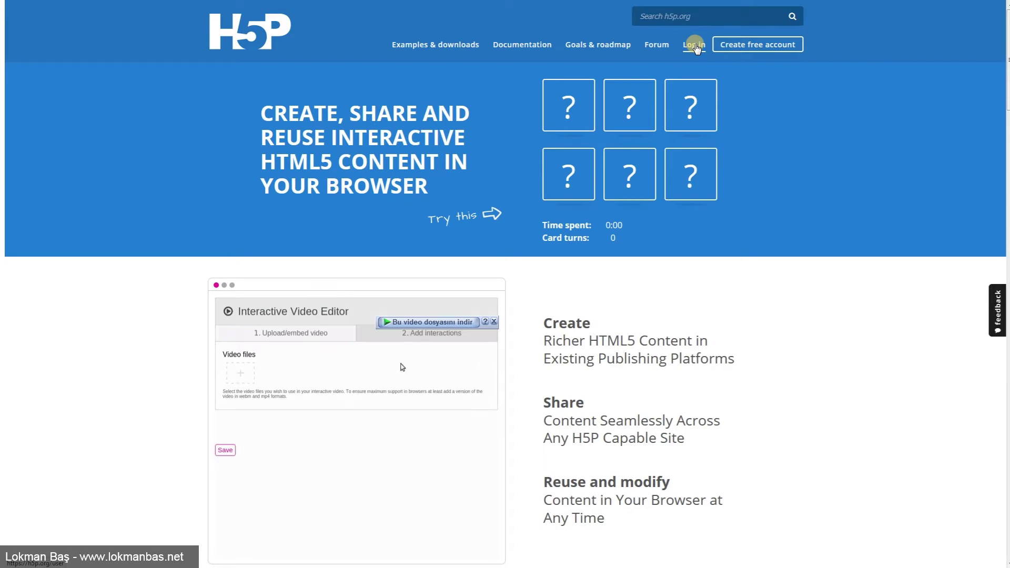
Log in to the H5P.org account.
mouse_move(619, 4)
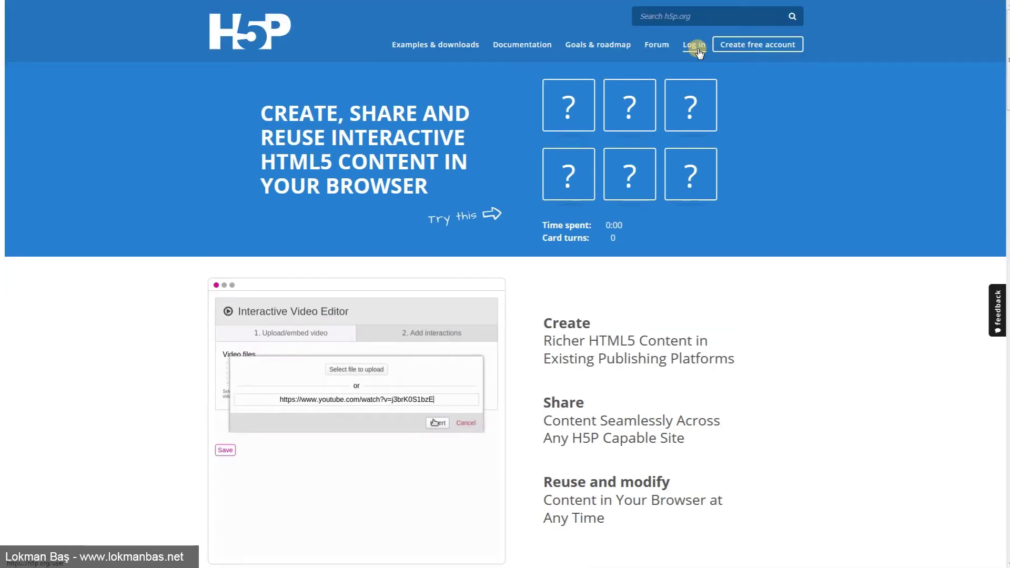
left_click(678, 46)
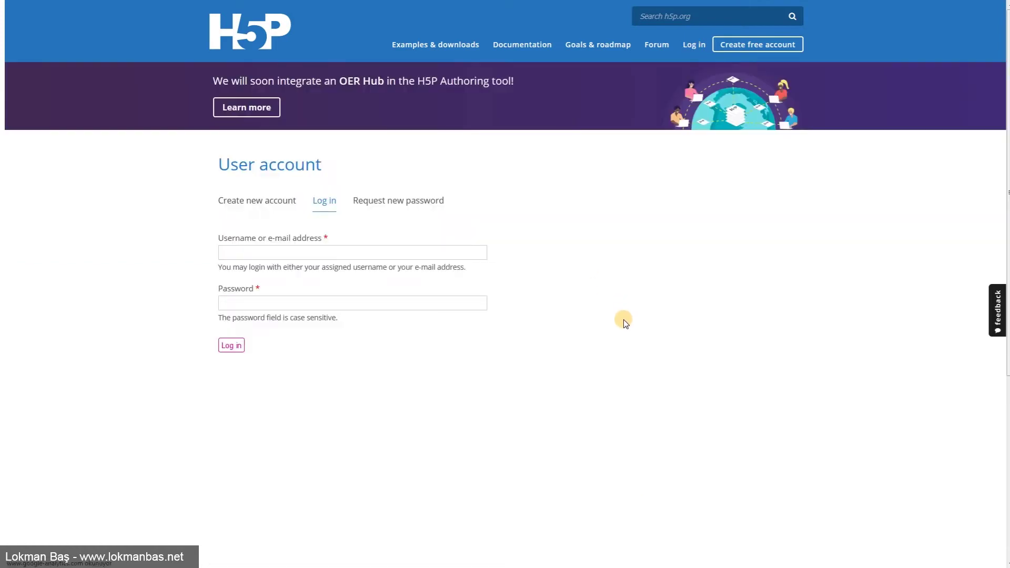
left_click(232, 345)
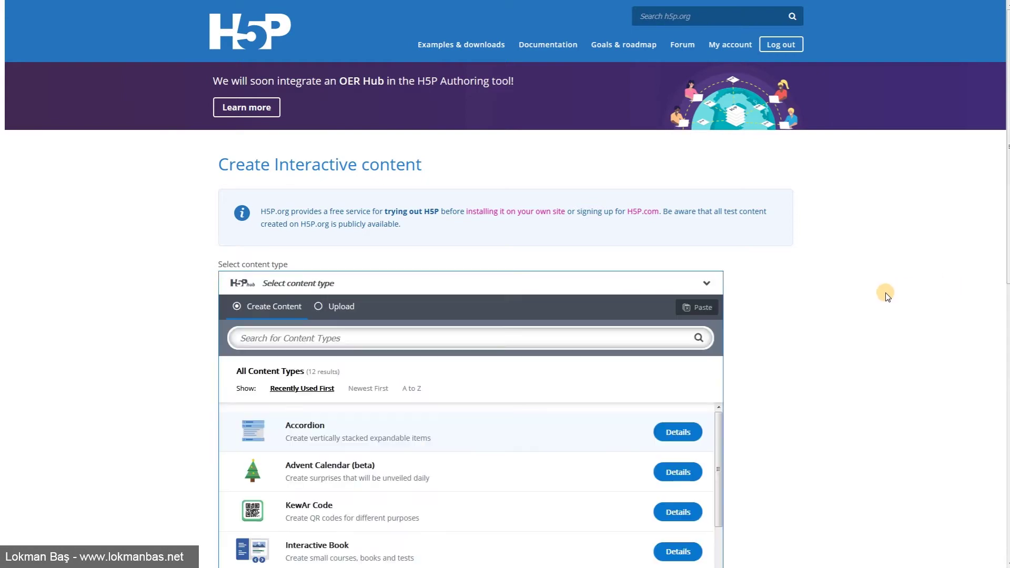
Start new interactive content with the Advent Calendar (beta) content type.
scroll(886, 293, "down", 5)
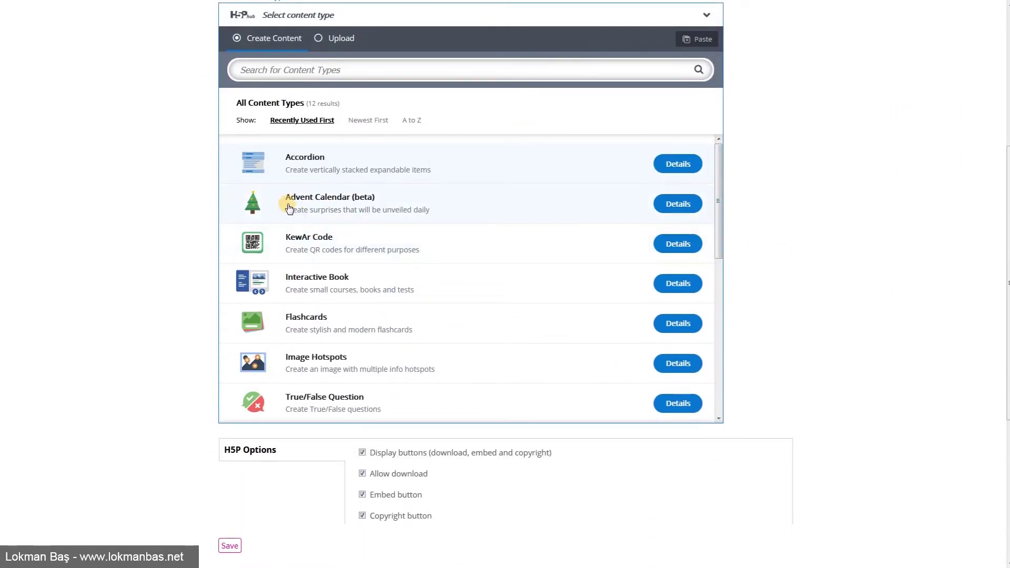
left_click(576, 208)
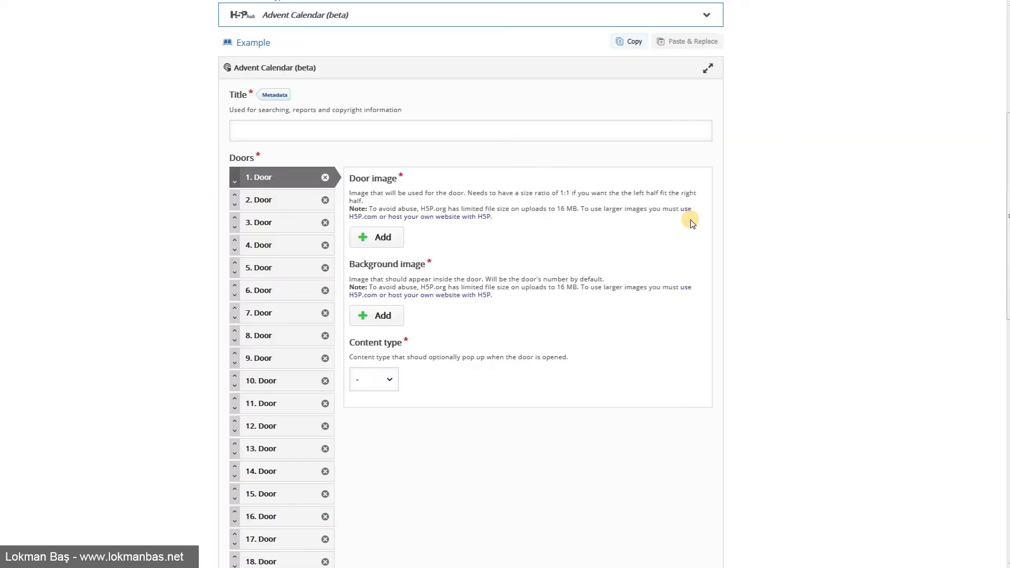
Look through the Advent Calendar form and the image and content type settings of doors 1 to 4.
scroll(610, 195, "down", 1)
scroll(612, 189, "down", 3)
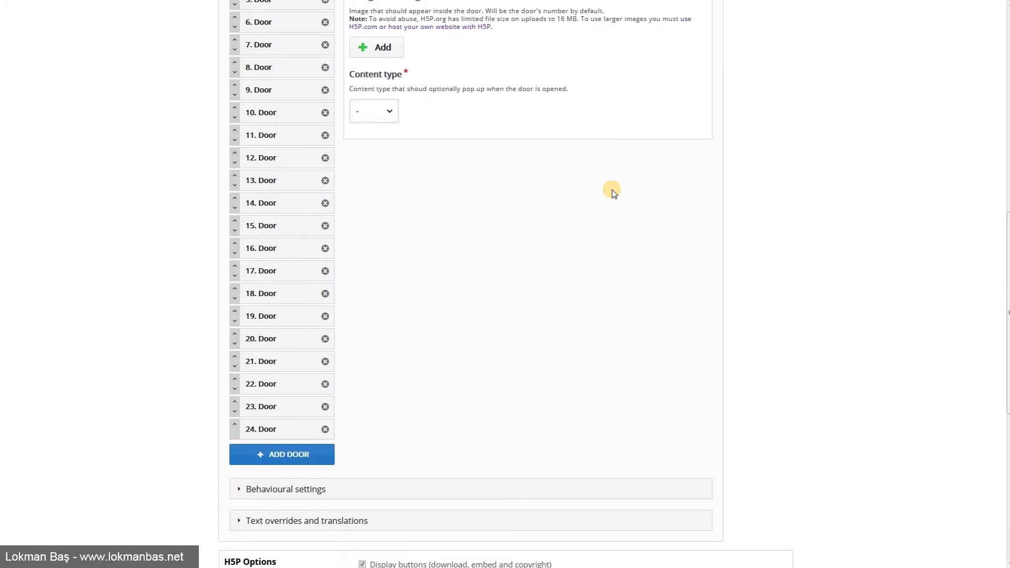
scroll(612, 189, "up", 3)
scroll(612, 190, "up", 1)
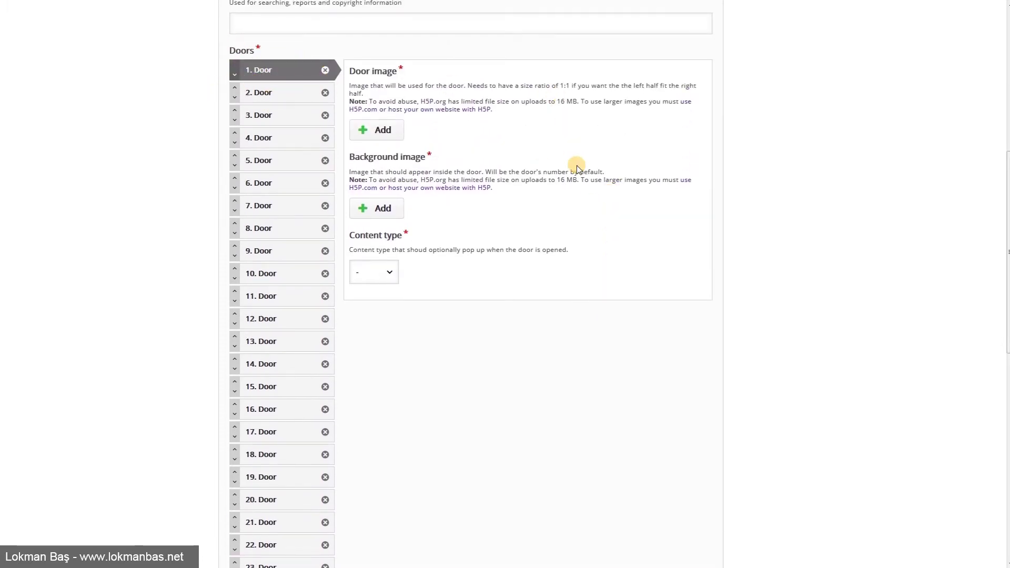
scroll(575, 163, "up", 3)
left_click(291, 257)
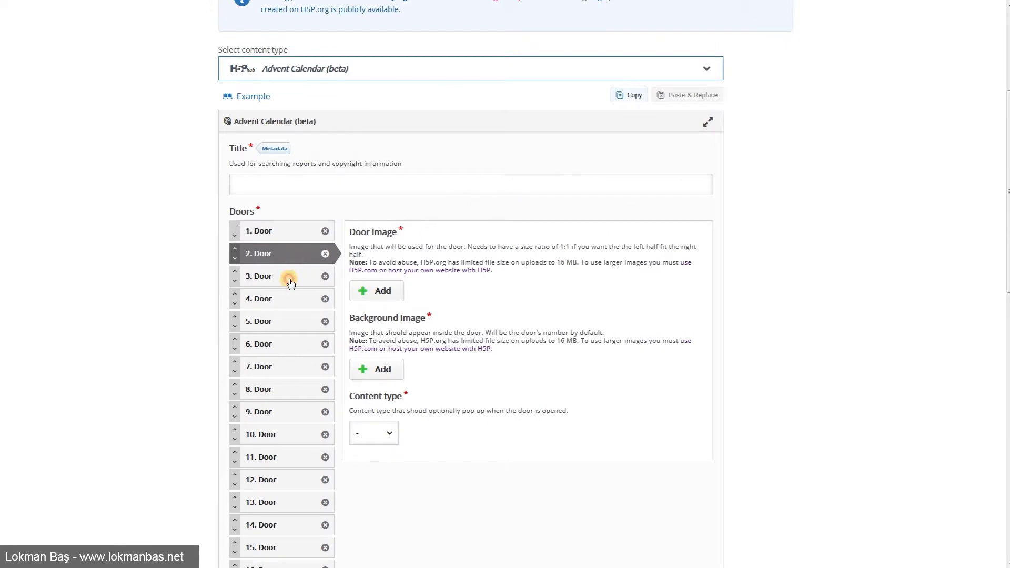
left_click(275, 234)
left_click(279, 255)
left_click(279, 277)
left_click(279, 300)
scroll(541, 245, "down", 8)
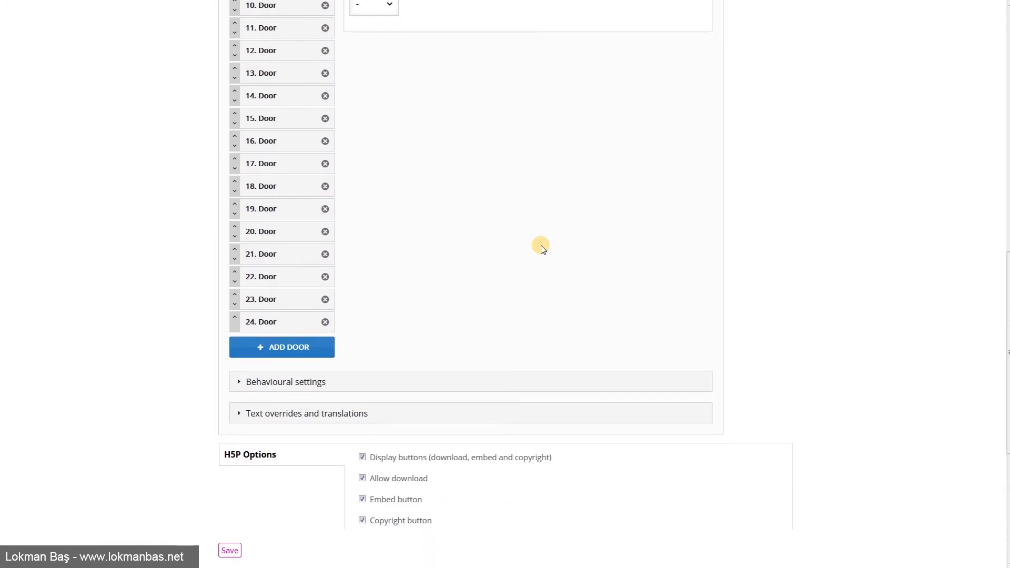
Examine the full list of doors, the option for adding doors and the settings sections below it.
scroll(541, 246, "up", 5)
scroll(541, 246, "up", 1)
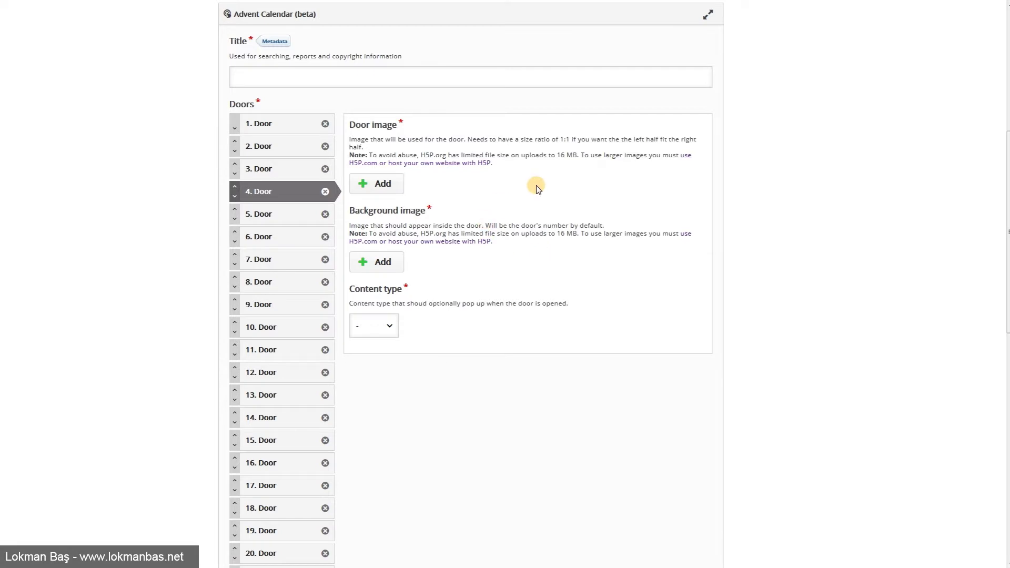
scroll(377, 350, "down", 5)
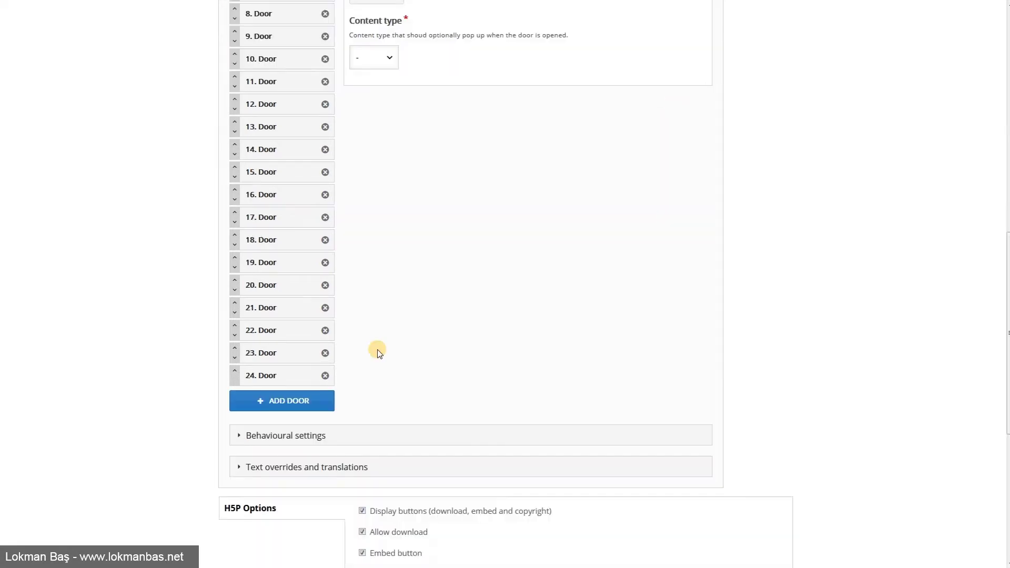
scroll(377, 350, "up", 2)
scroll(377, 350, "up", 2)
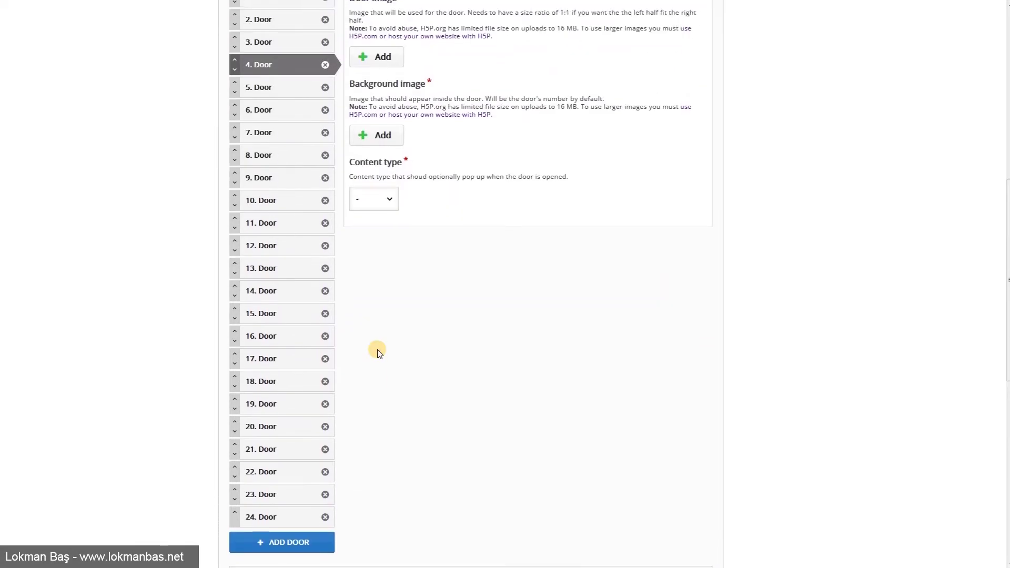
scroll(416, 353, "down", 3)
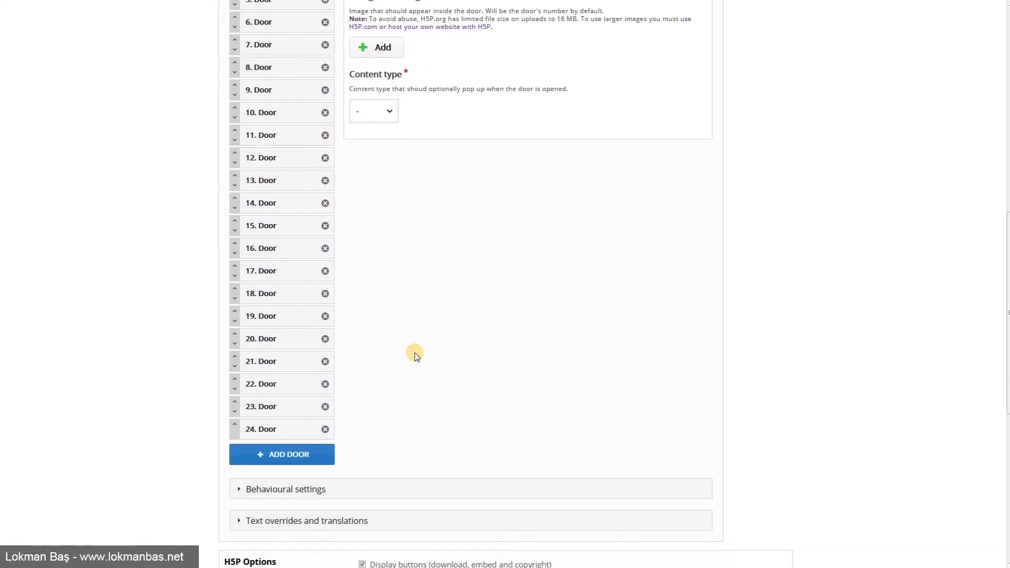
triple_click(284, 454)
left_click(464, 422)
scroll(450, 400, "up", 6)
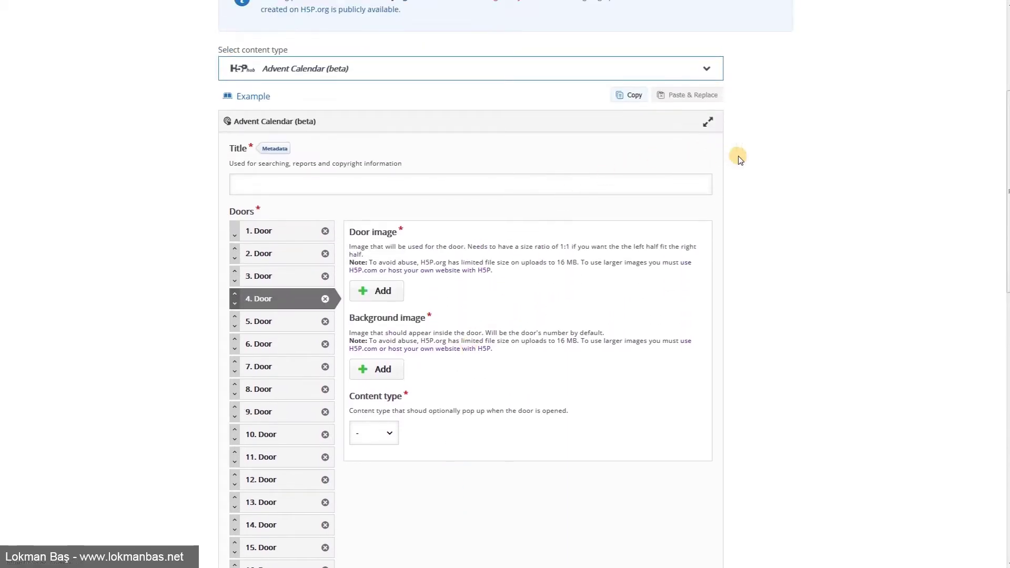
scroll(410, 395, "down", 2)
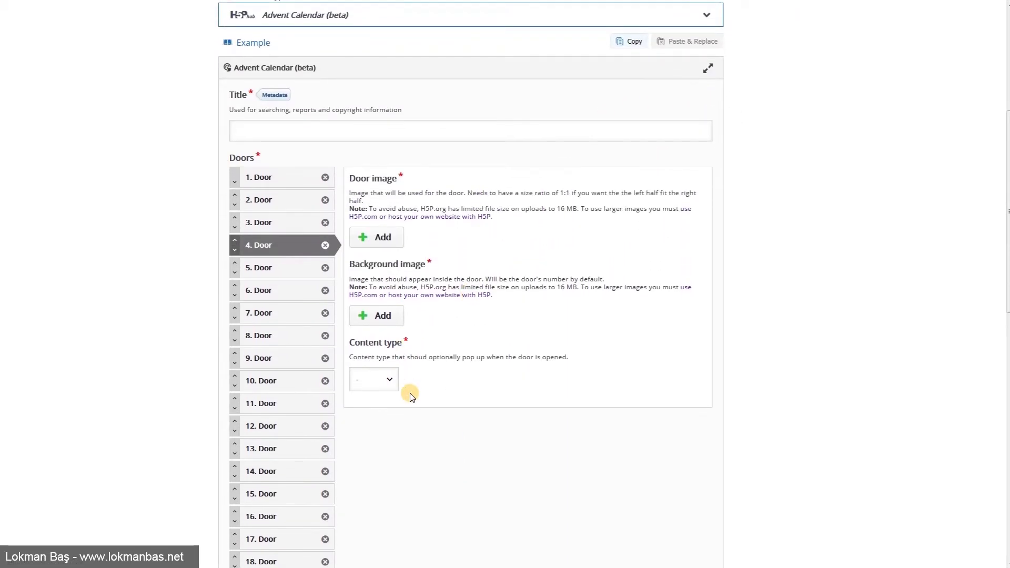
scroll(463, 390, "down", 5)
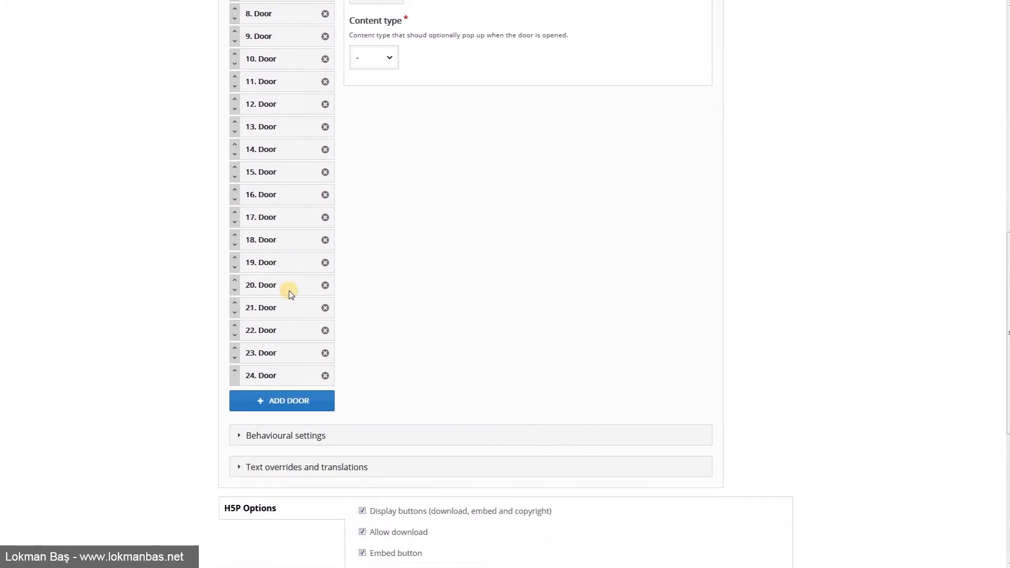
scroll(506, 361, "up", 7)
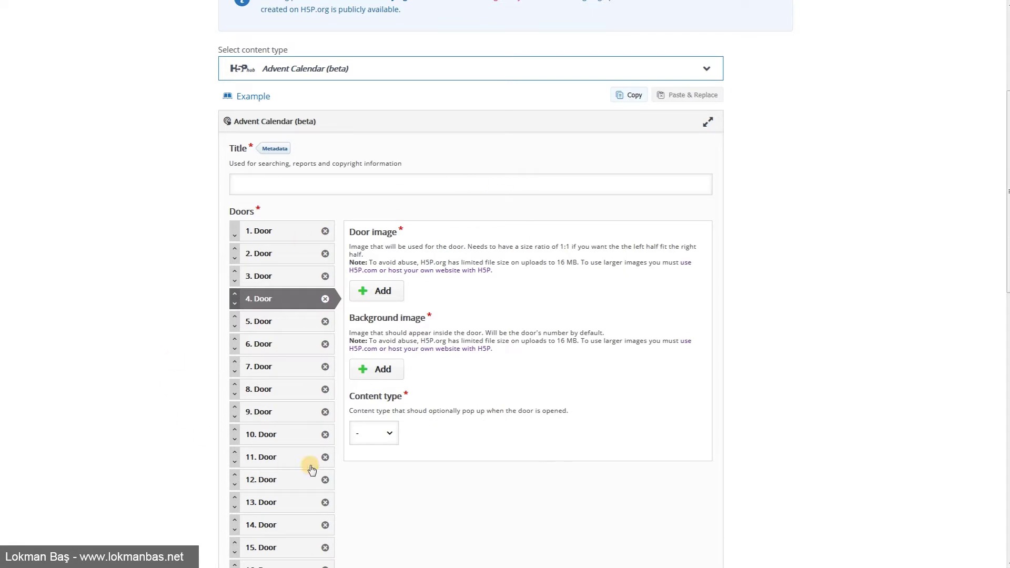
Select the first door and title the calendar "Aritmetik İşlemleri Öğreniyorum".
left_click(289, 235)
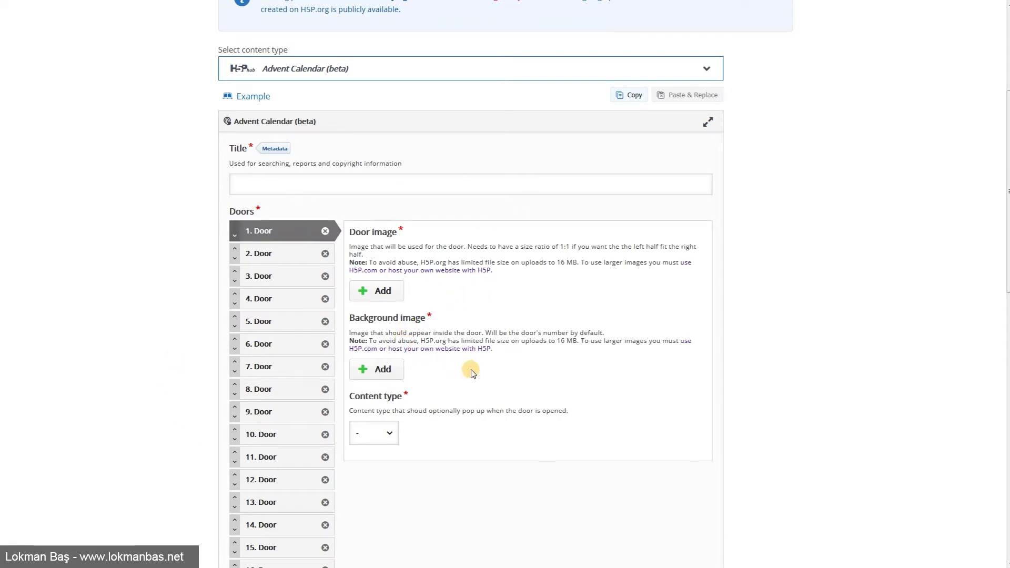
scroll(471, 368, "down", 5)
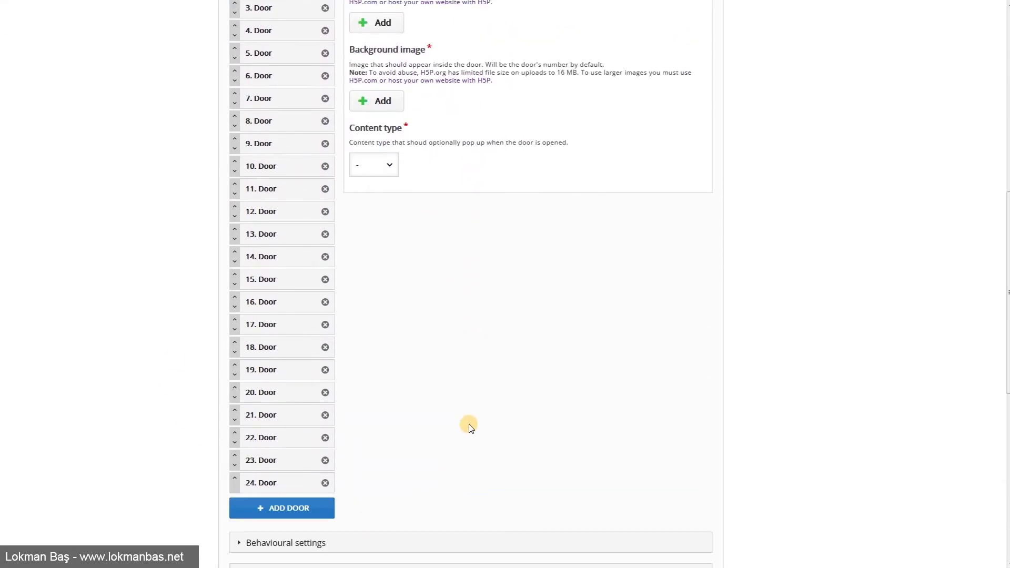
scroll(469, 424, "up", 6)
left_click(368, 235)
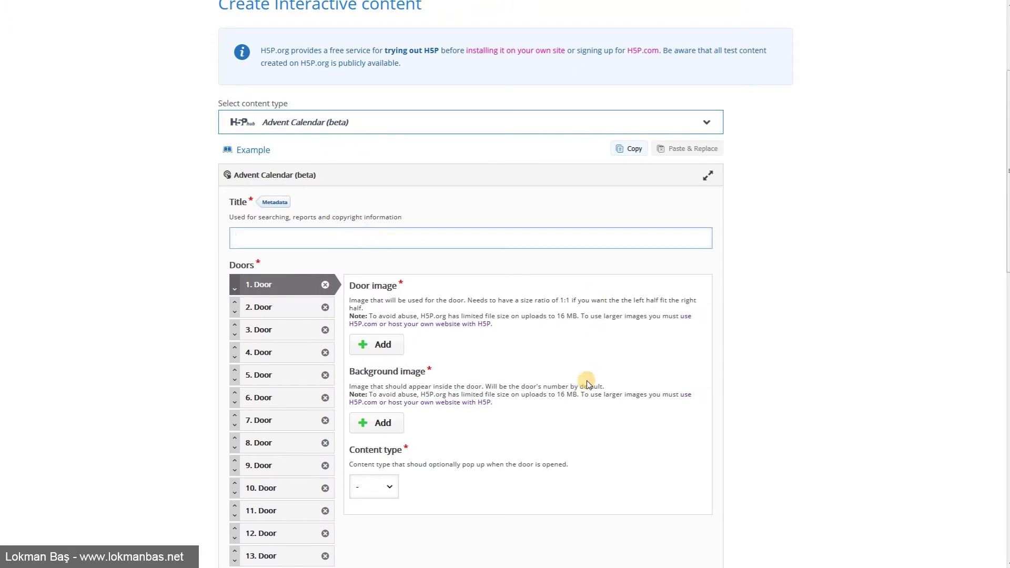
type("Aritme")
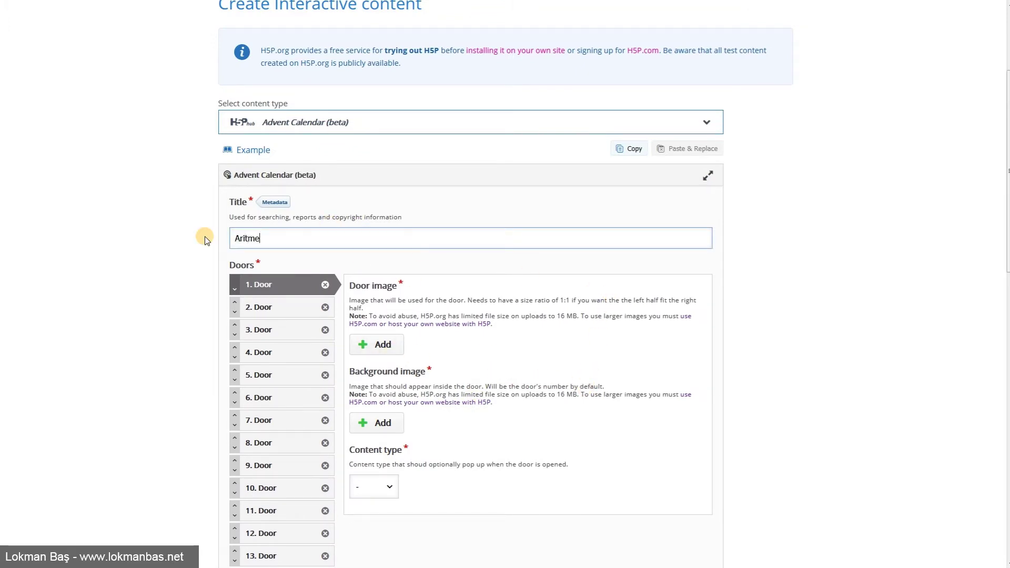
type("tik İşlemleri Öğreniyorum")
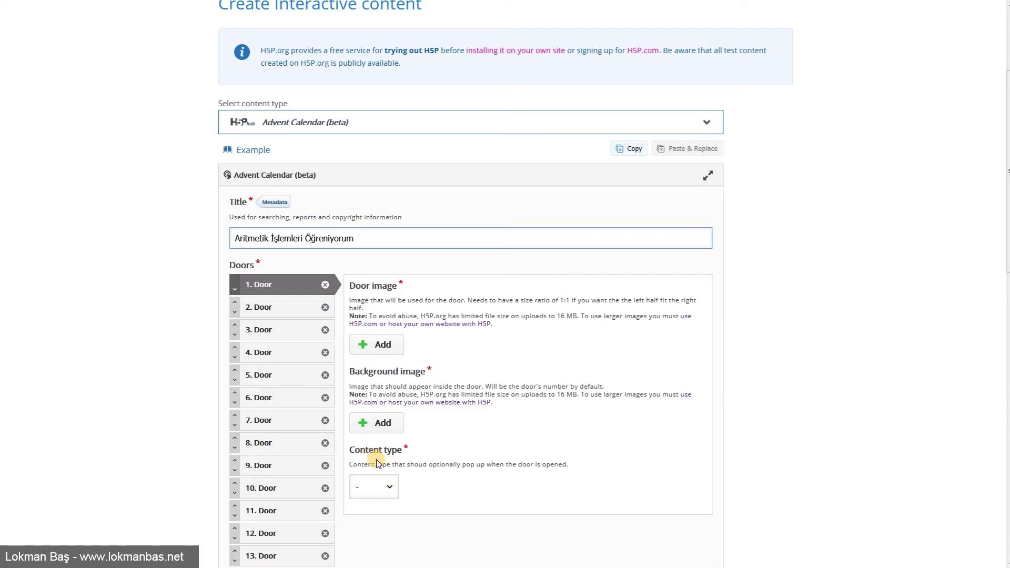
Set the first door's content type to Text and enter "5+7=?" as its text.
scroll(450, 443, "down", 1)
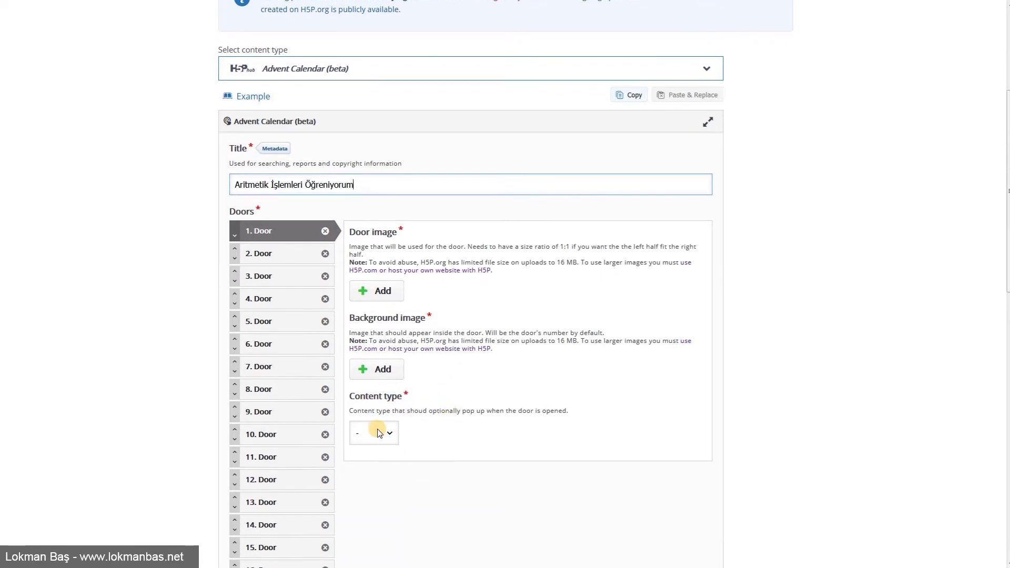
left_click(376, 432)
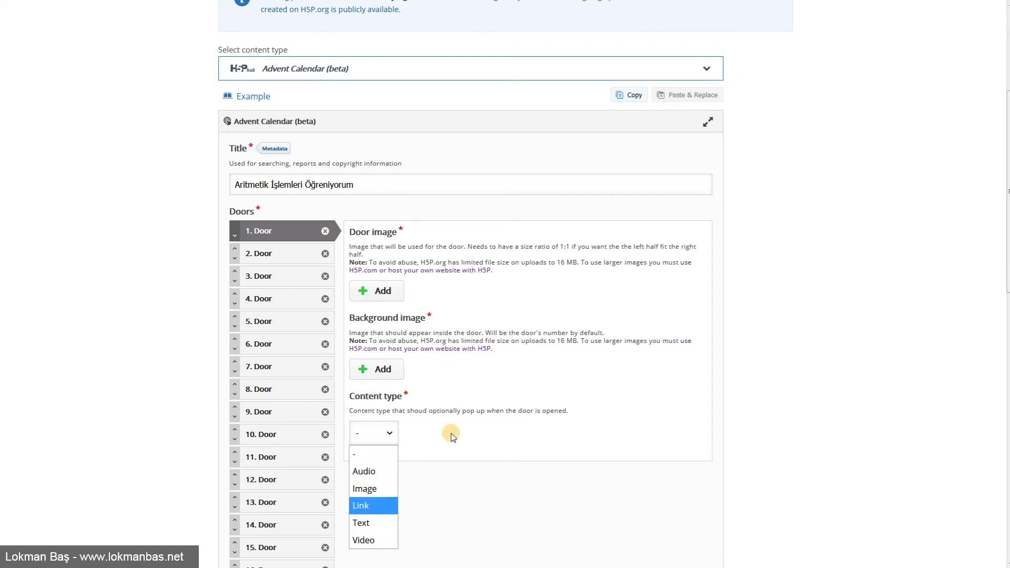
left_click(434, 431)
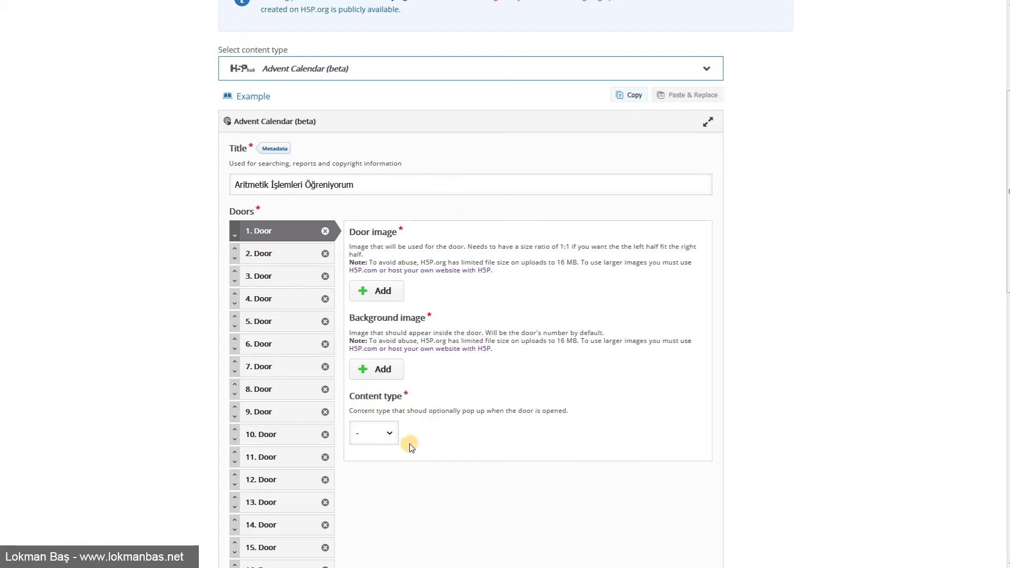
left_click(390, 433)
left_click(375, 522)
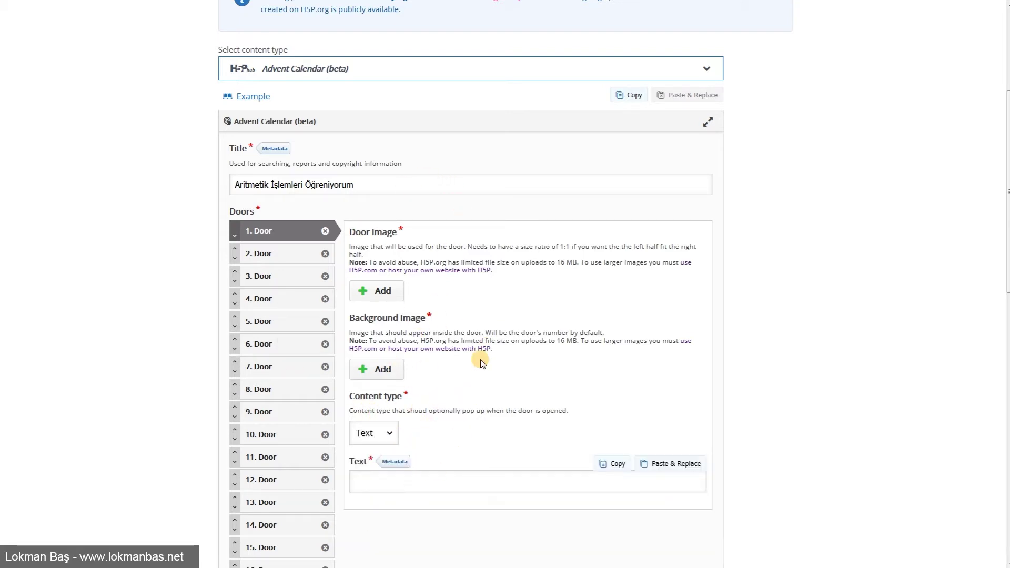
scroll(442, 410, "down", 2)
left_click(504, 384)
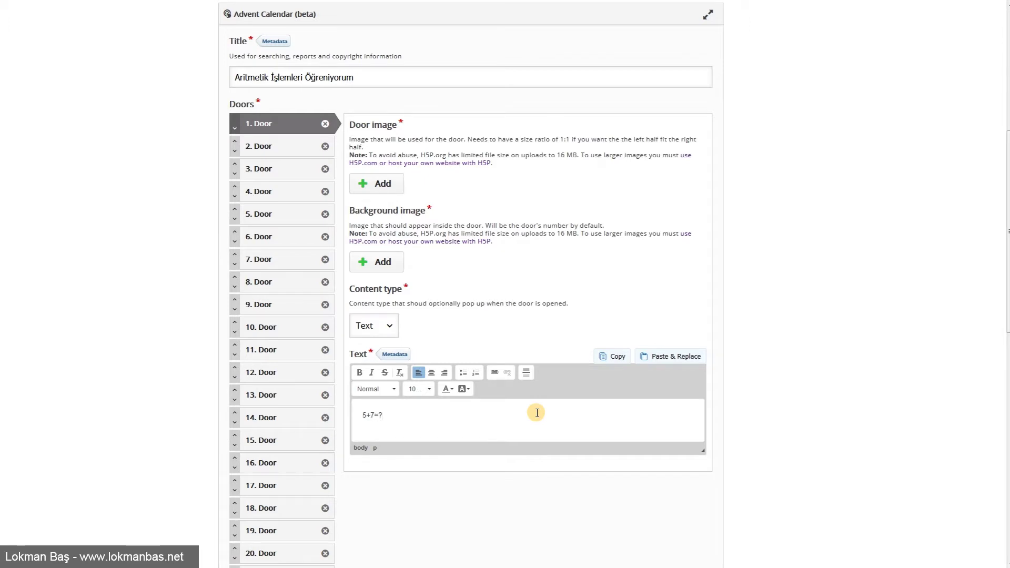
Give the second door Text content reading "10+20=?".
left_click(283, 150)
left_click(376, 324)
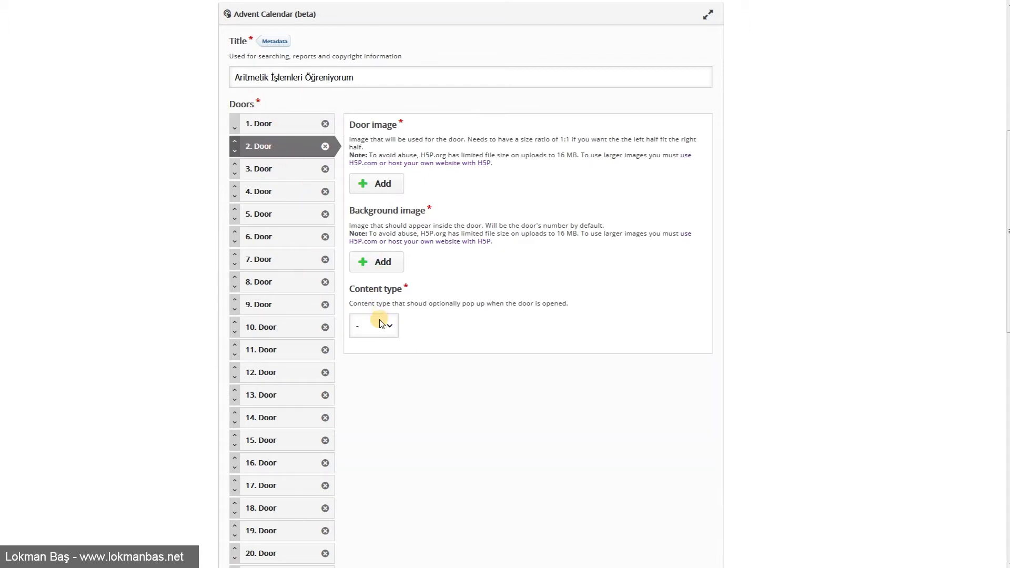
left_click(376, 416)
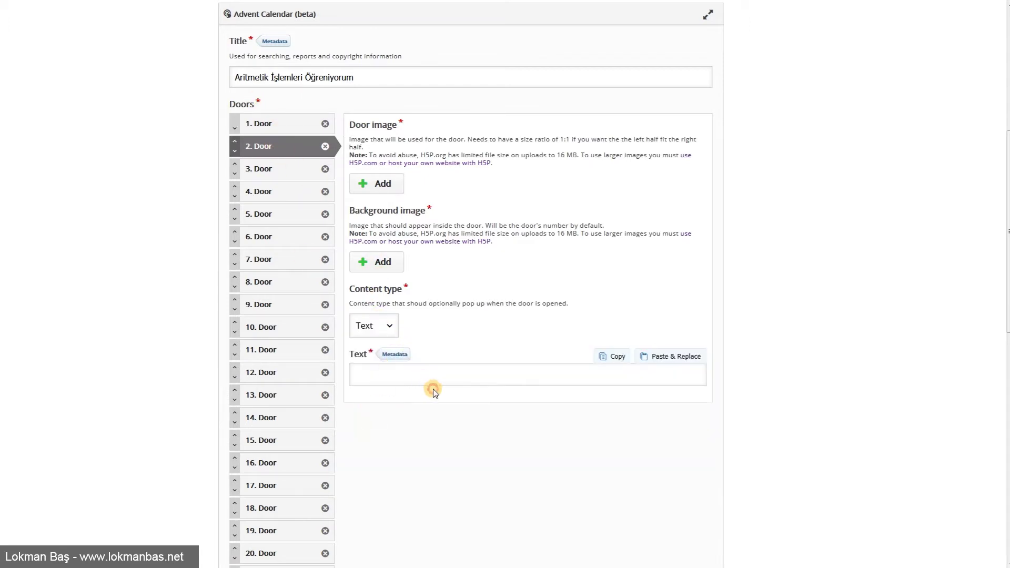
type("1")
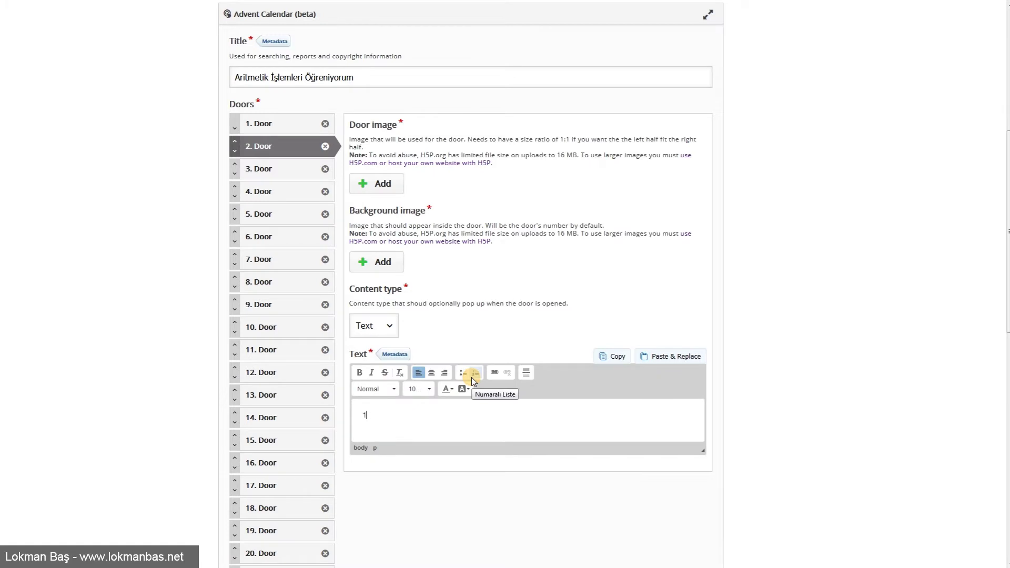
type("0+20=?")
Give the third door Text content reading "6x5=?".
left_click(282, 168)
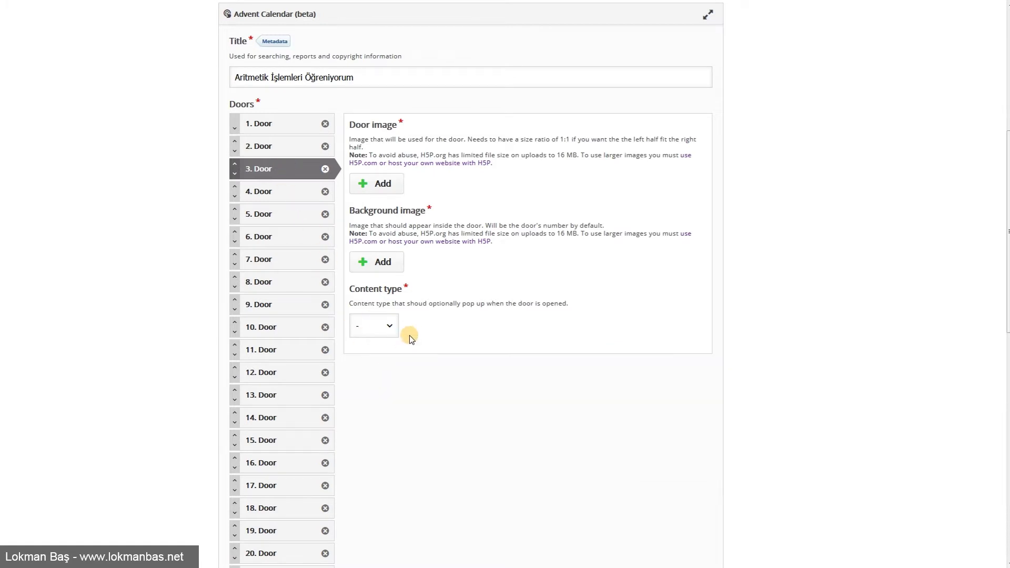
left_click(384, 327)
left_click(375, 412)
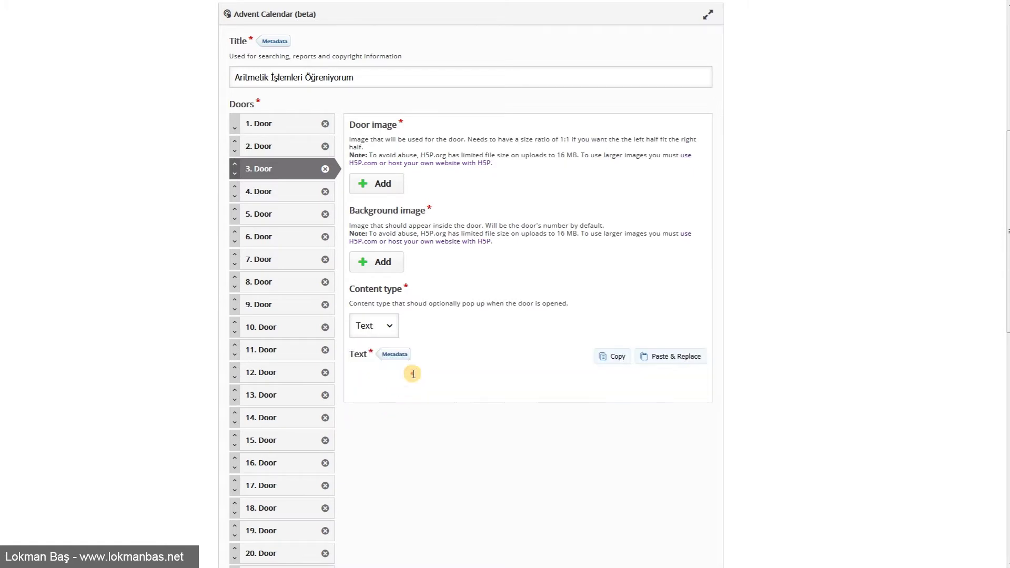
type("6")
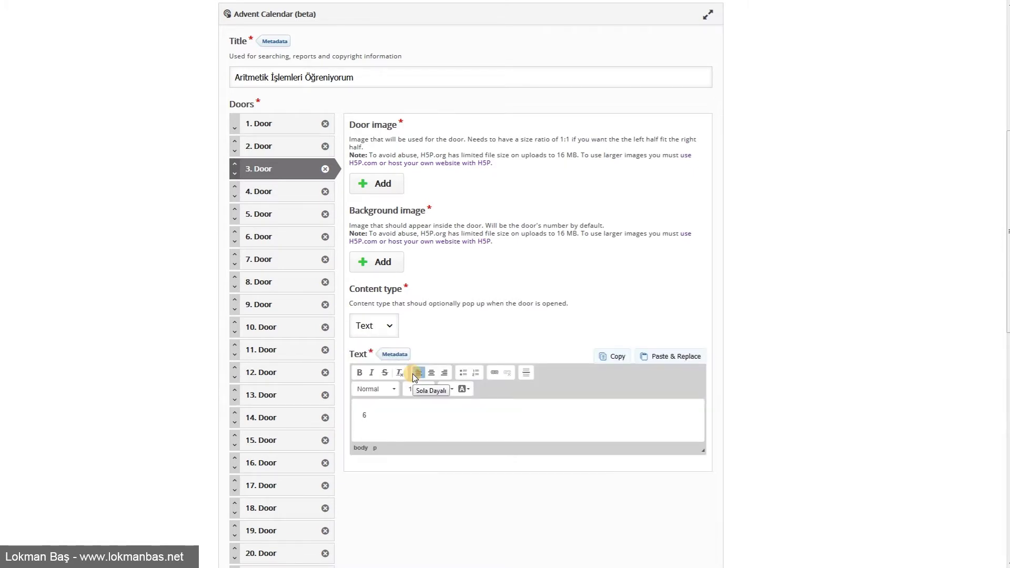
type("x5=?")
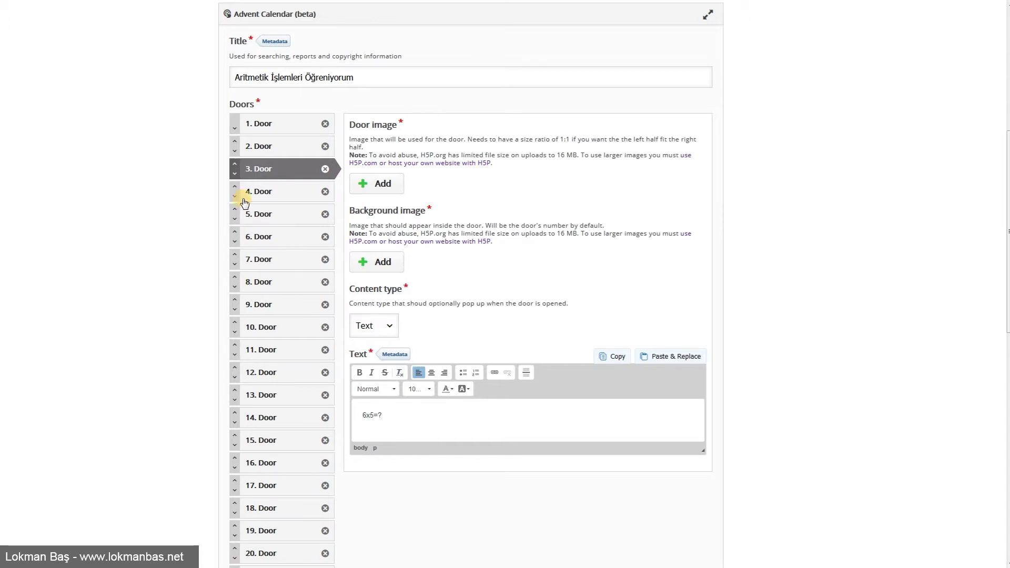
left_click(260, 191)
left_click(375, 326)
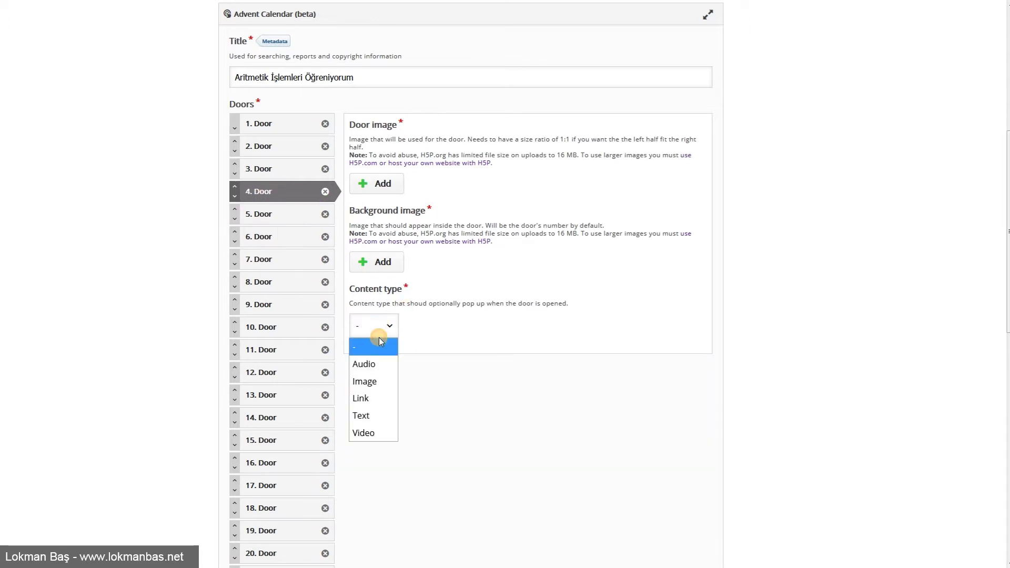
left_click(366, 364)
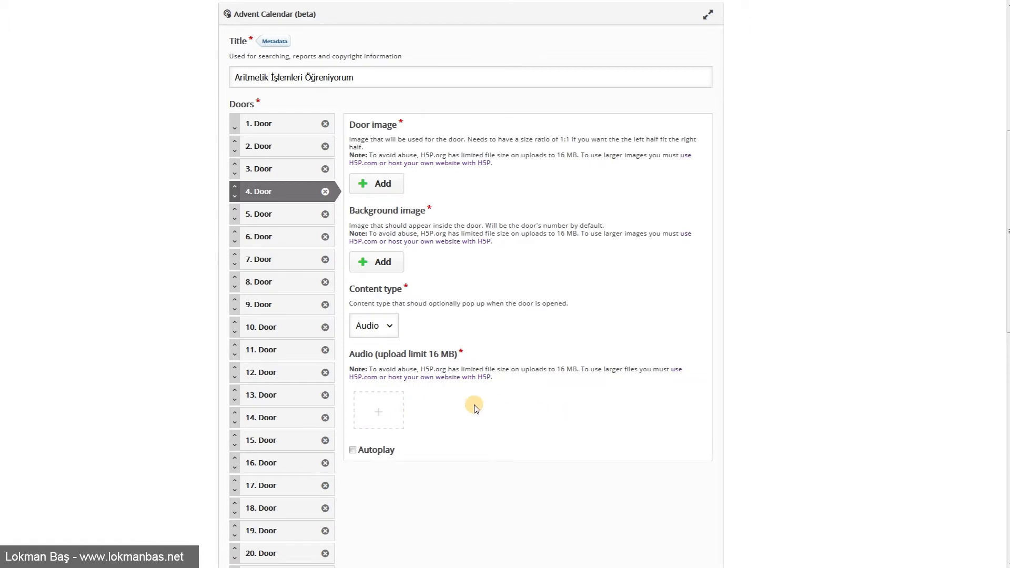
left_click(372, 413)
left_click(584, 451)
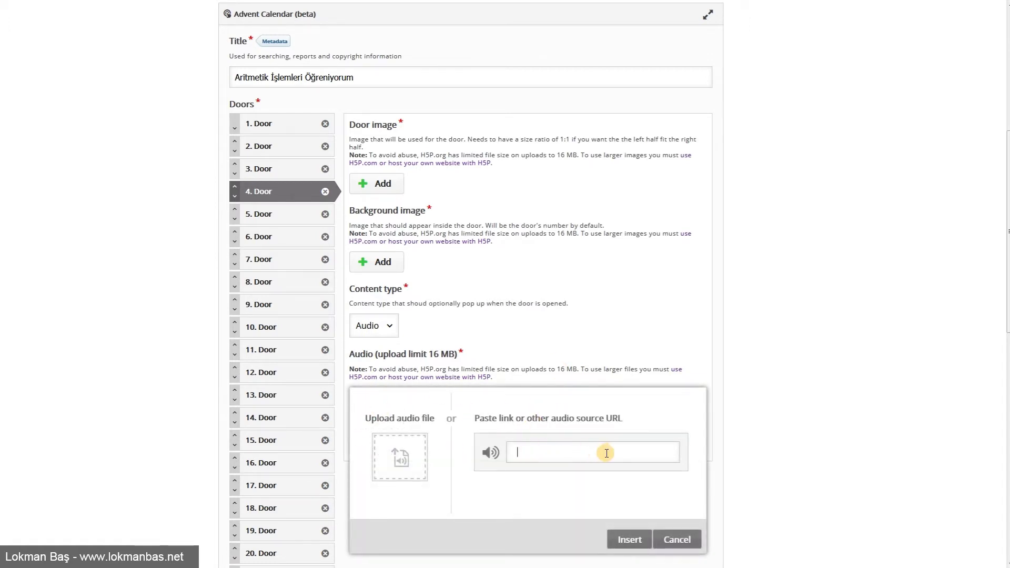
left_click(409, 466)
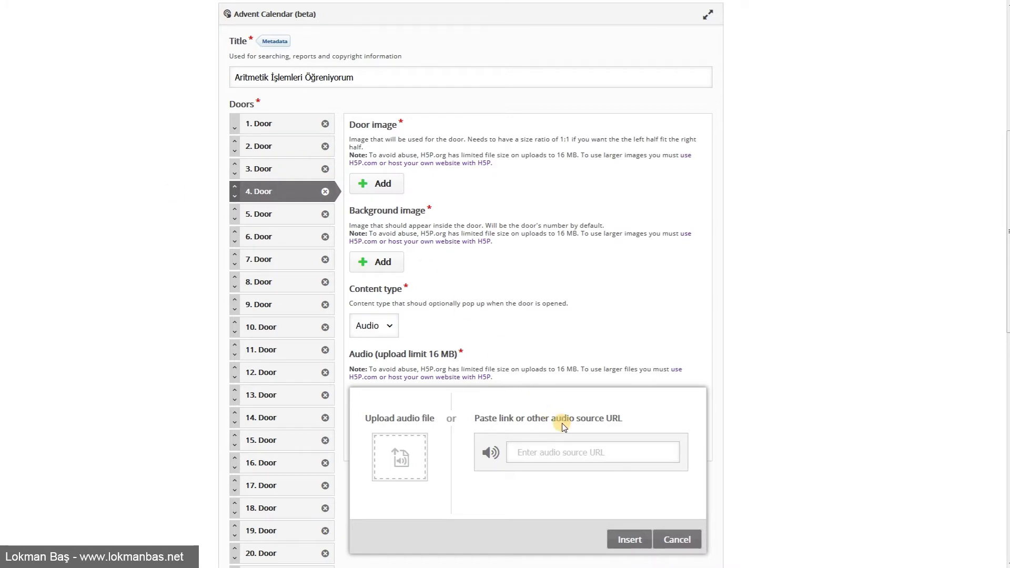
left_click(581, 450)
type("https://www.soundhelix.com/examples/mp3/SoundHelix-Song-1.mp3")
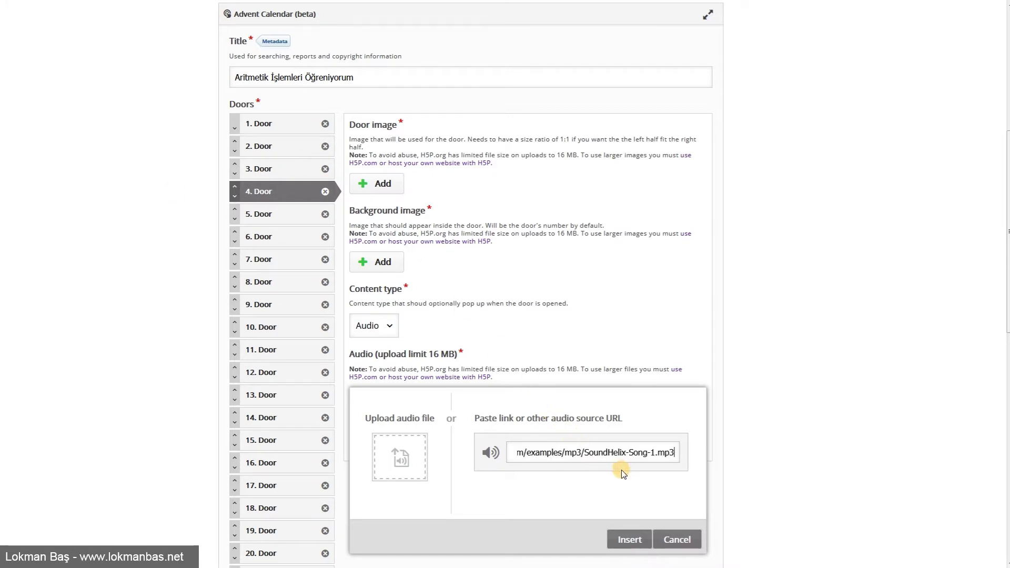
left_click(626, 542)
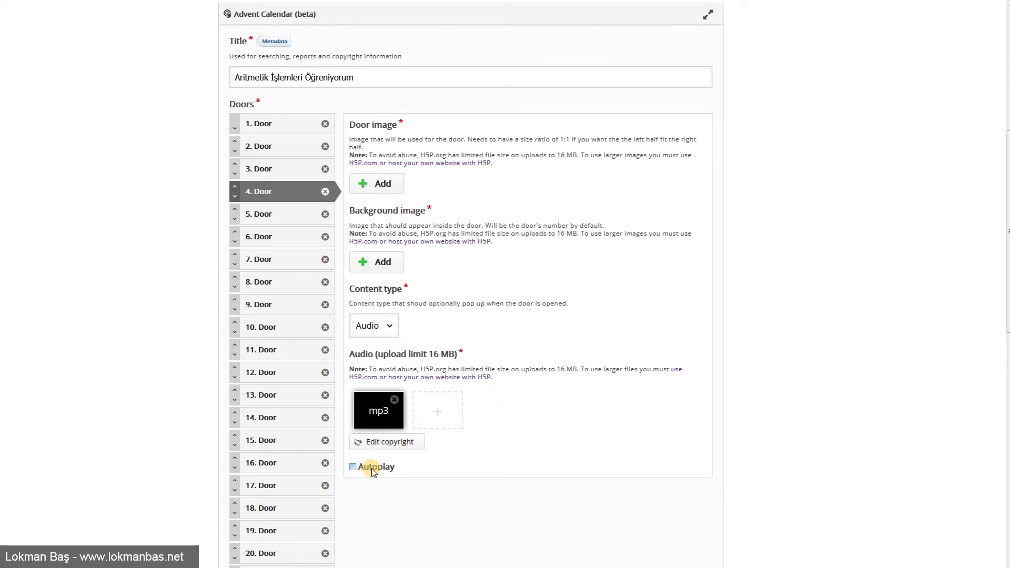
left_click(354, 468)
left_click(353, 468)
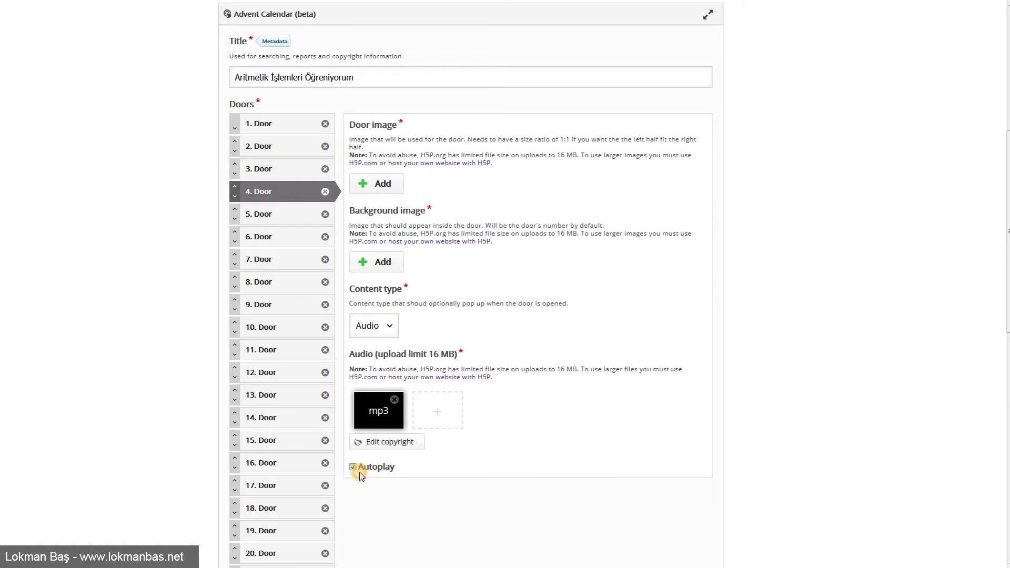
Give the fifth door Image content using the rooster photo 2017_07_19_151441_4299.jpg, with "Horoz" as alternative text.
left_click(260, 214)
left_click(388, 327)
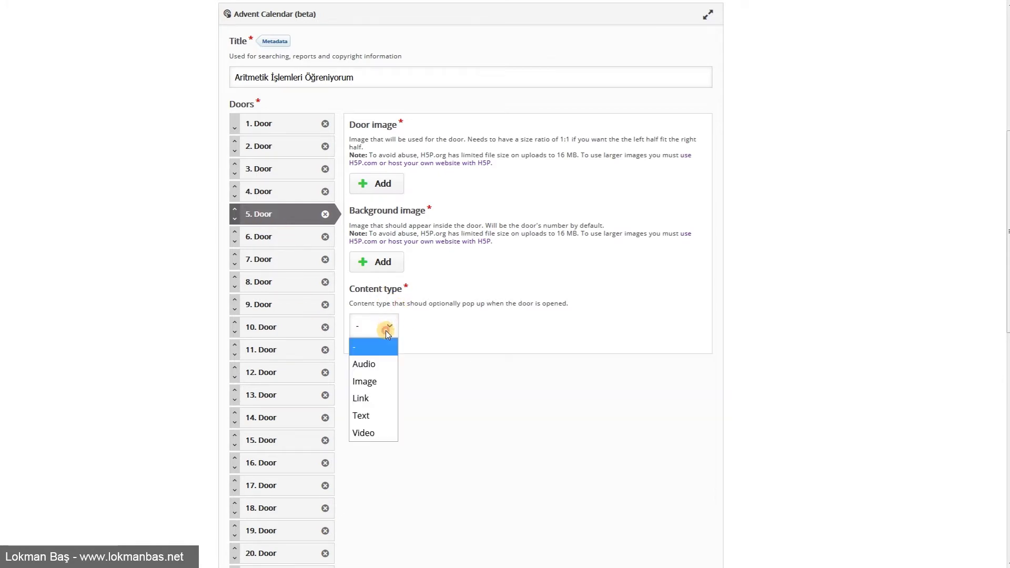
left_click(362, 383)
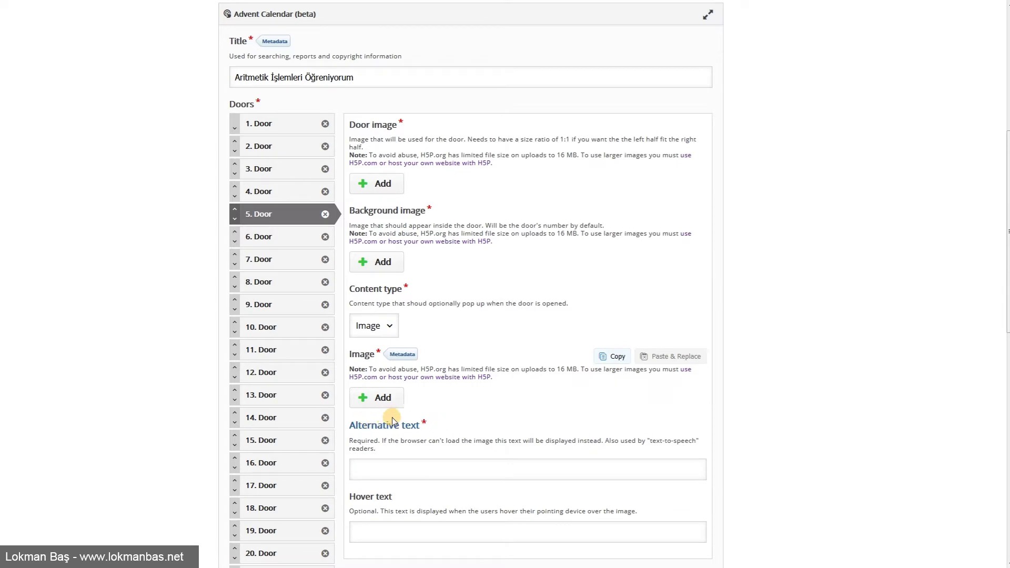
left_click(391, 403)
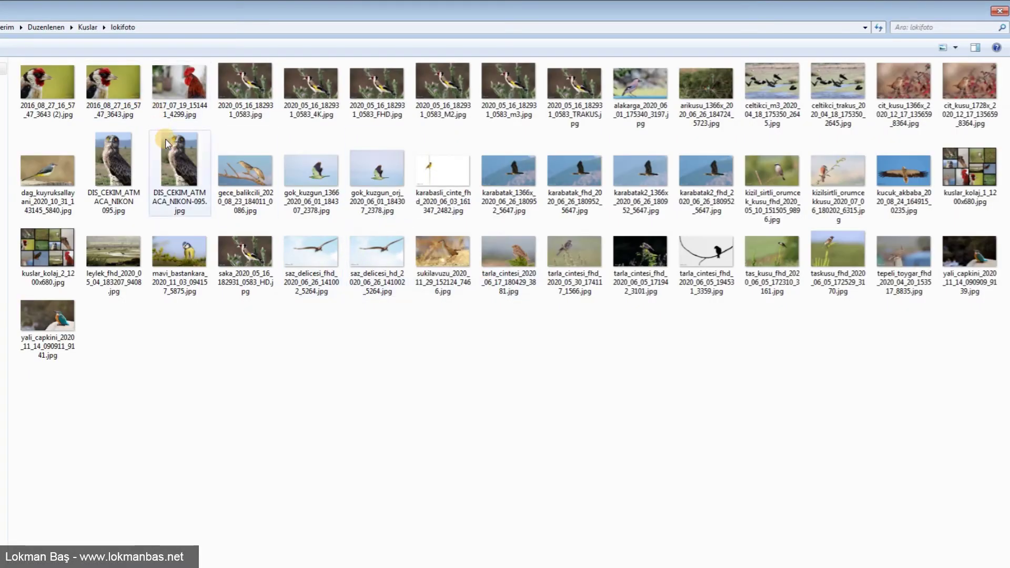
double_click(179, 83)
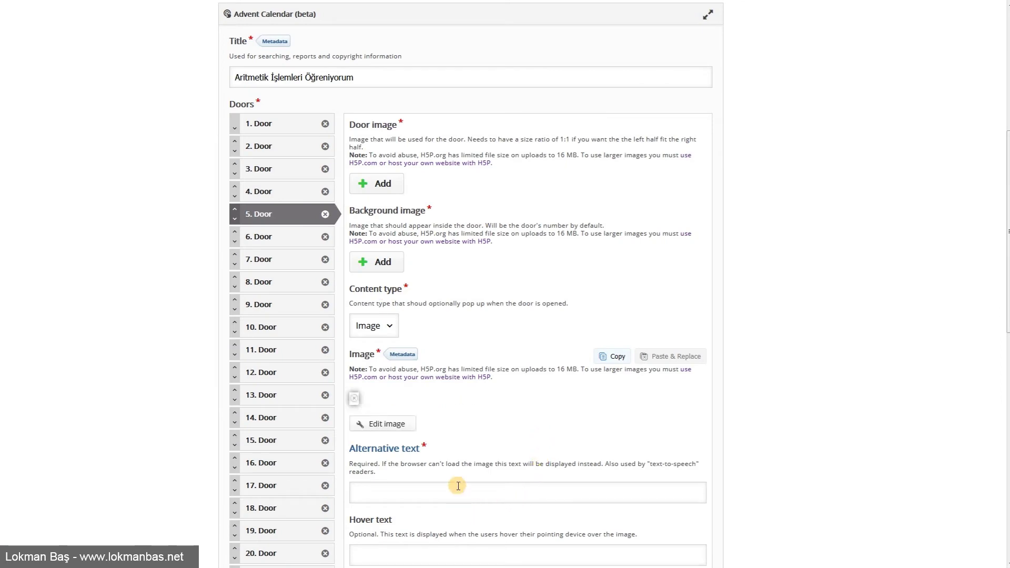
left_click(463, 530)
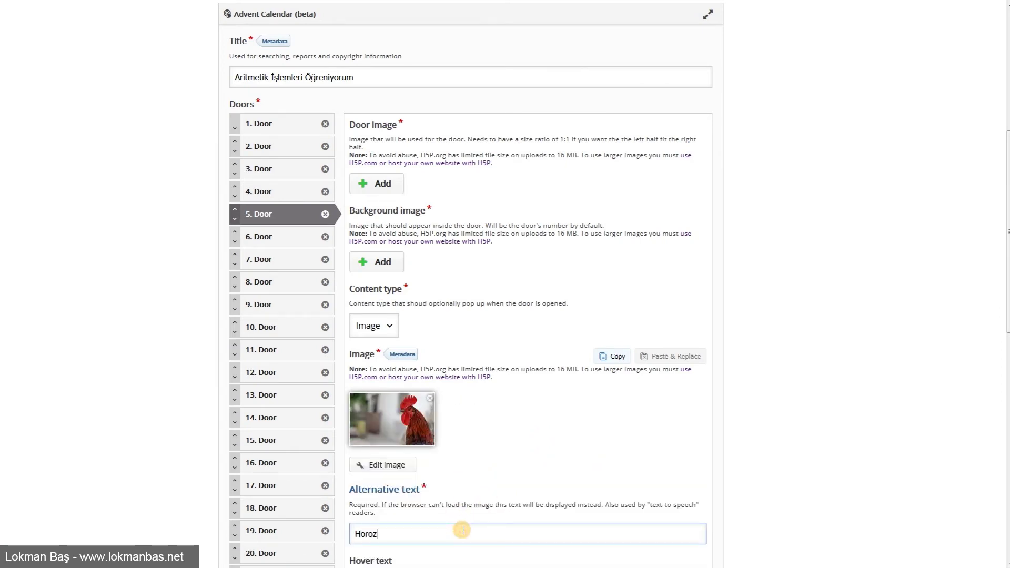
scroll(493, 498, "down", 2)
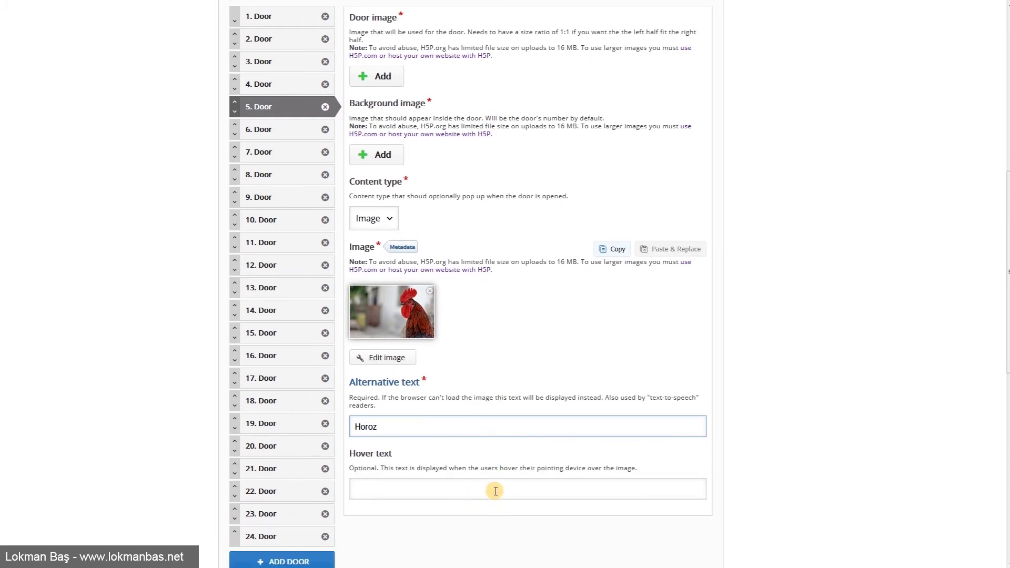
left_click(269, 138)
left_click(389, 219)
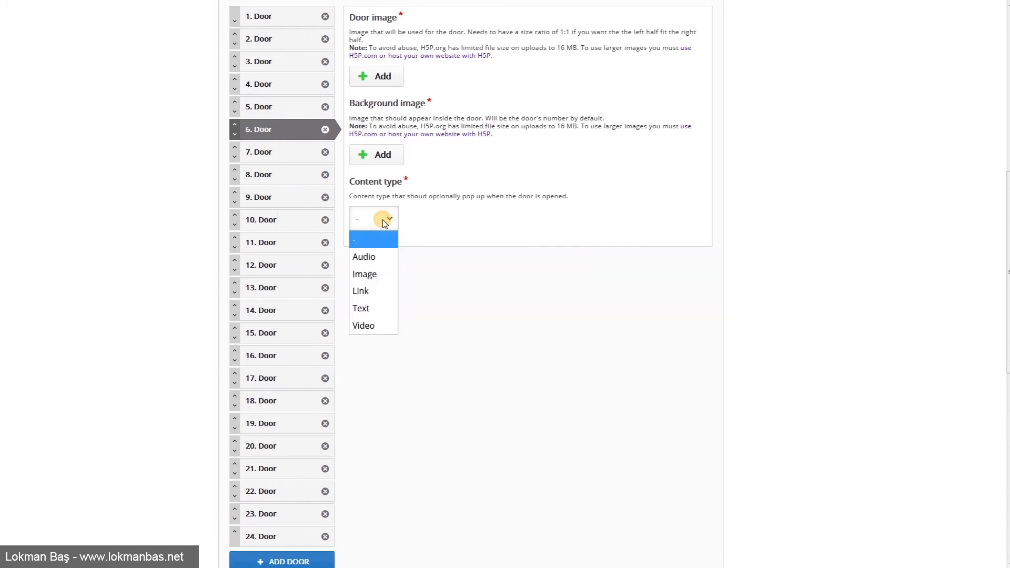
left_click(375, 292)
left_click(432, 265)
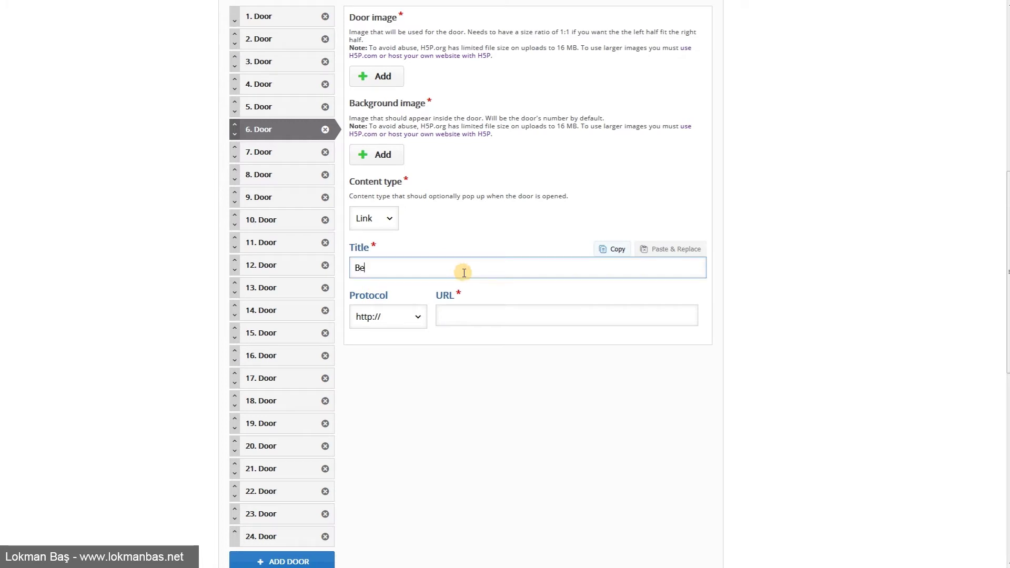
key("Tab")
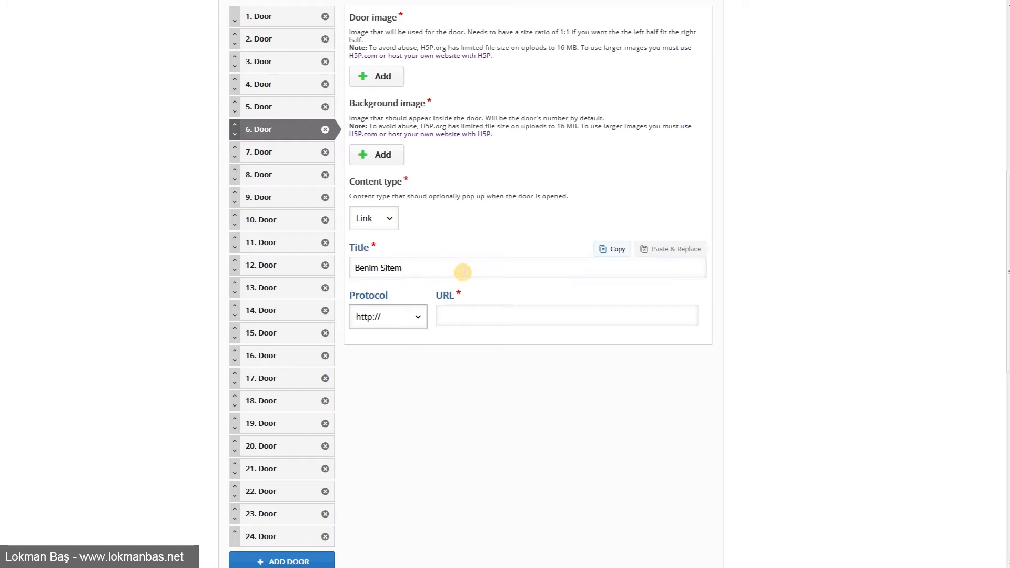
key("Down")
key("Tab")
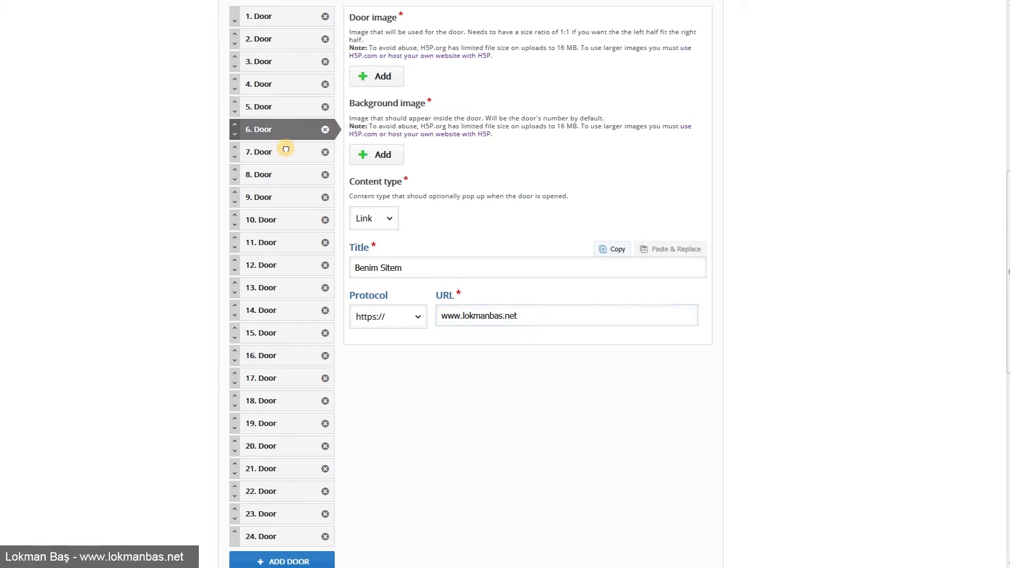
left_click(315, 152)
left_click(381, 225)
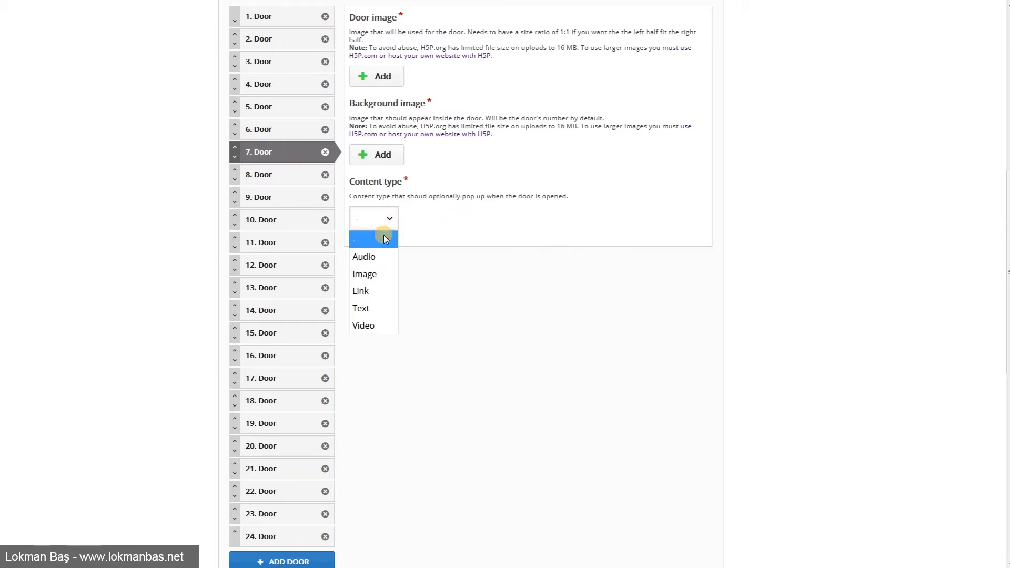
left_click(372, 323)
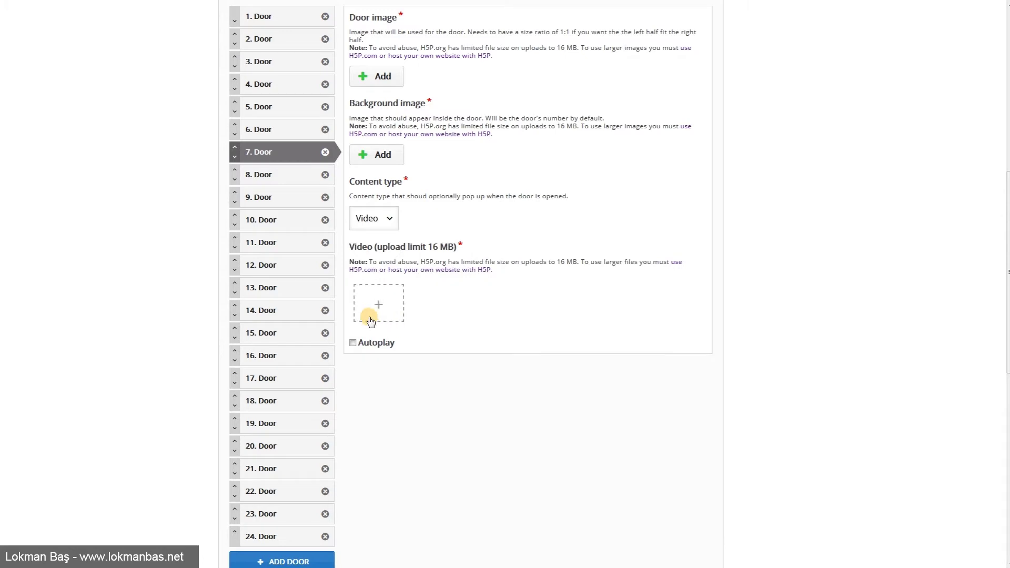
left_click(379, 306)
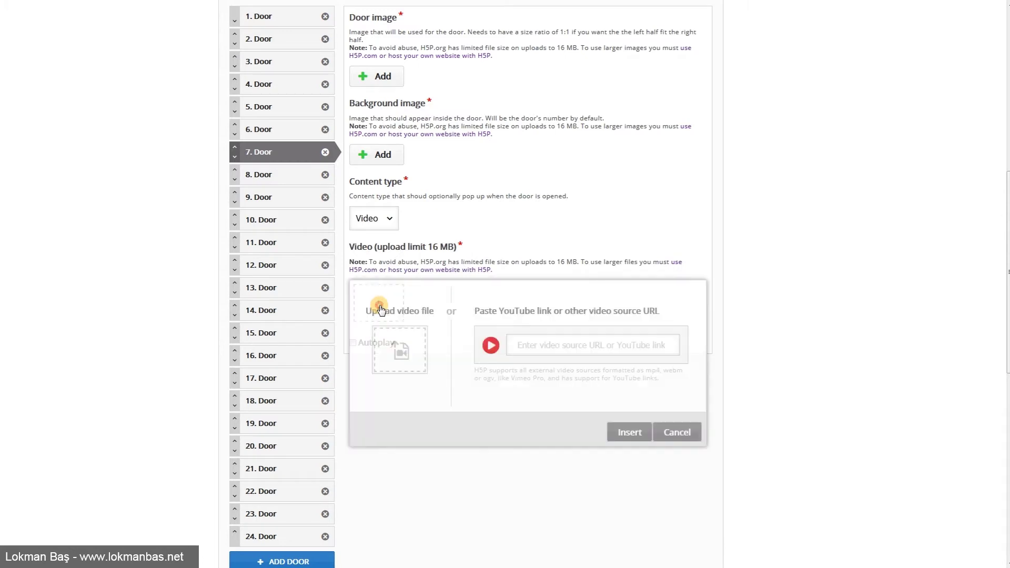
left_click(570, 336)
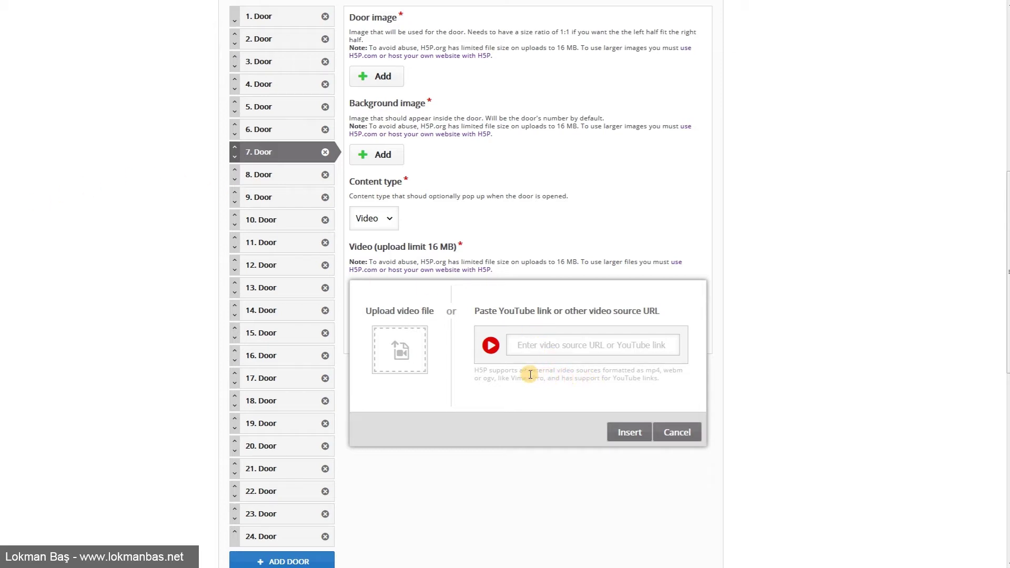
left_click(583, 347)
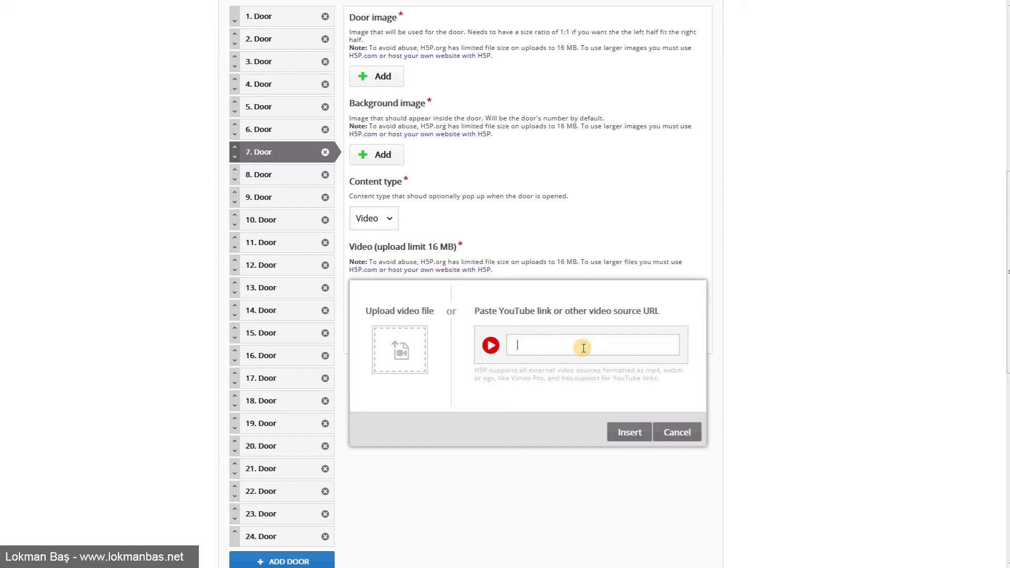
type("https://www.youtube.com/watch?v=TyCaYucc35w")
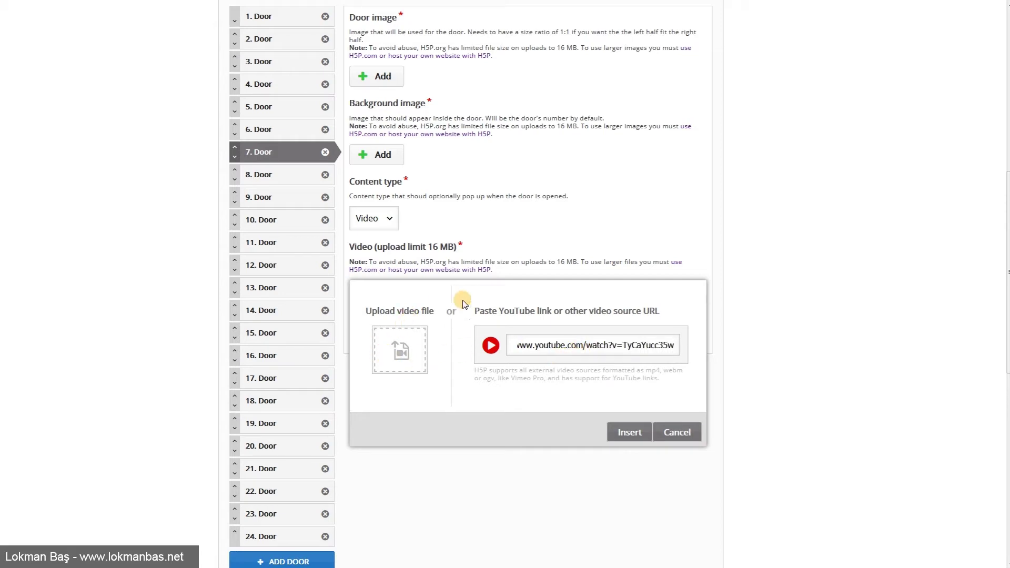
left_click(630, 433)
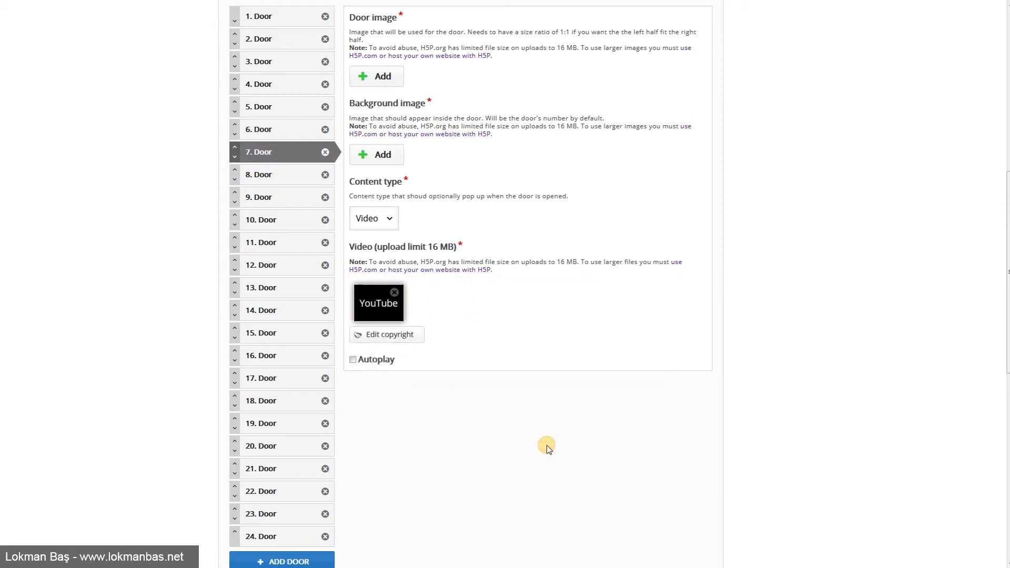
left_click(352, 361)
left_click(353, 362)
left_click(352, 361)
Expand the calendar's behavioural settings and turn on the Let it snow effect.
scroll(424, 392, "up", 4)
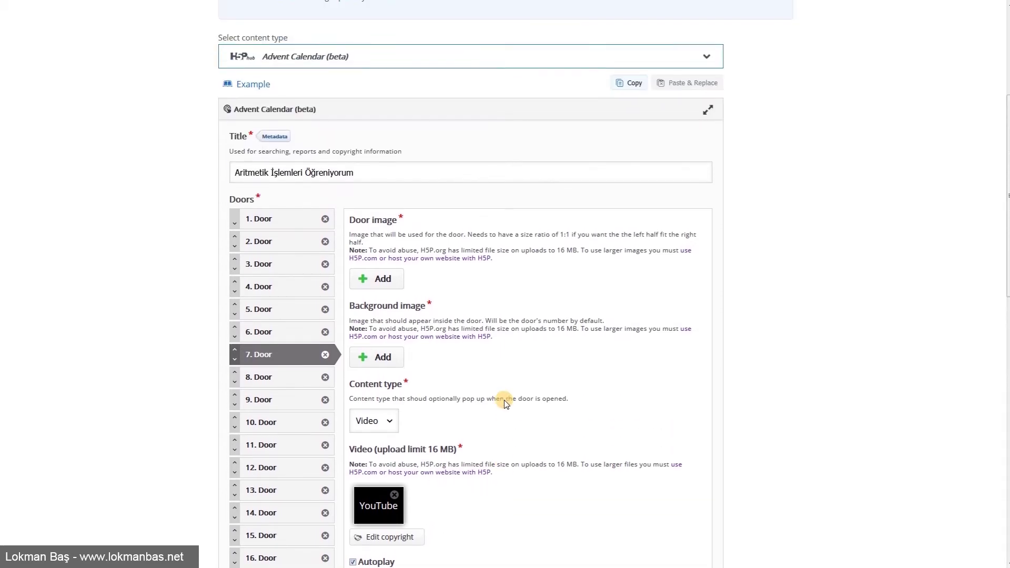
scroll(532, 392, "down", 5)
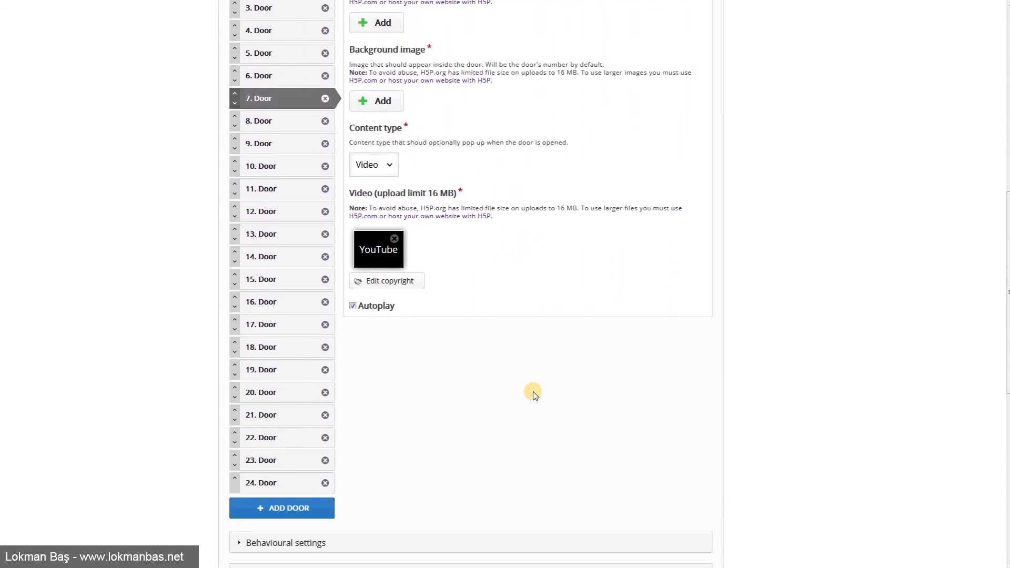
scroll(533, 393, "down", 3)
left_click(286, 383)
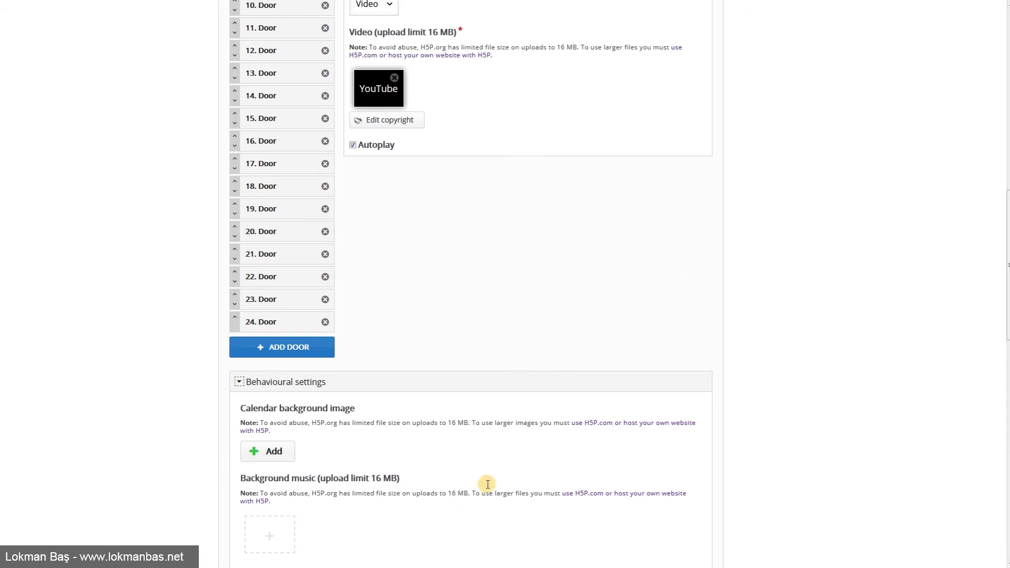
scroll(488, 484, "down", 3)
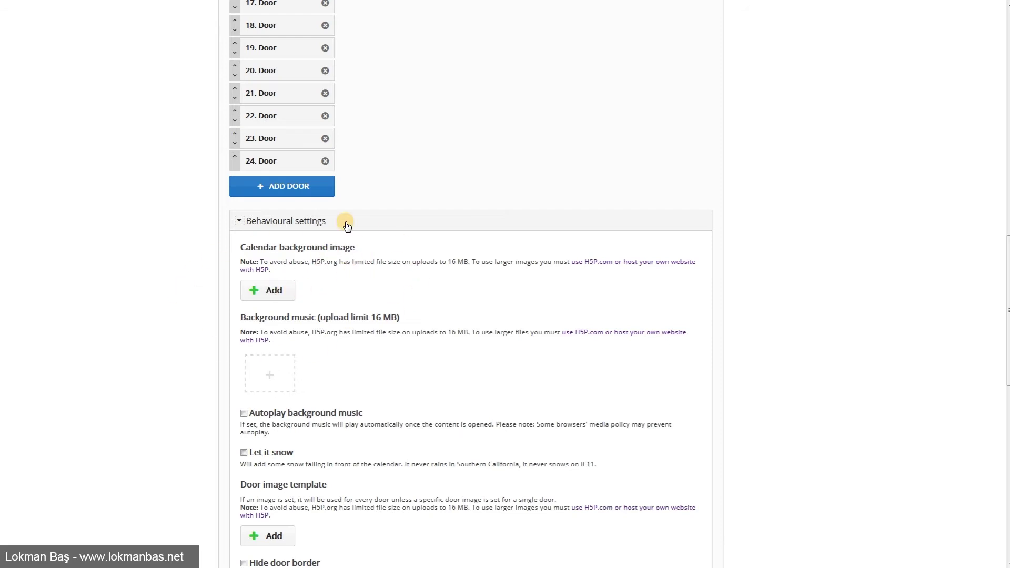
scroll(451, 345, "down", 2)
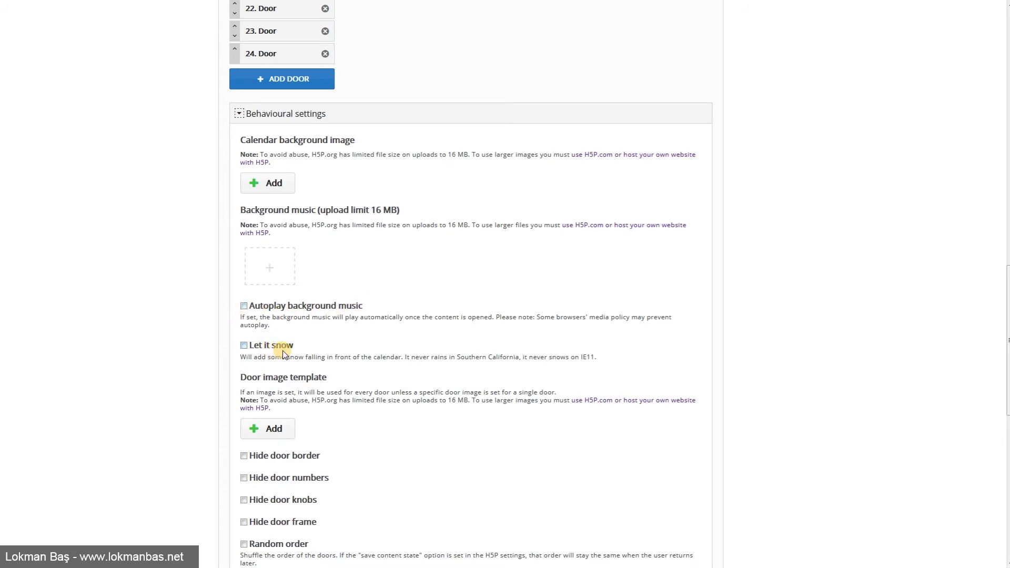
scroll(278, 347, "down", 1)
left_click(244, 292)
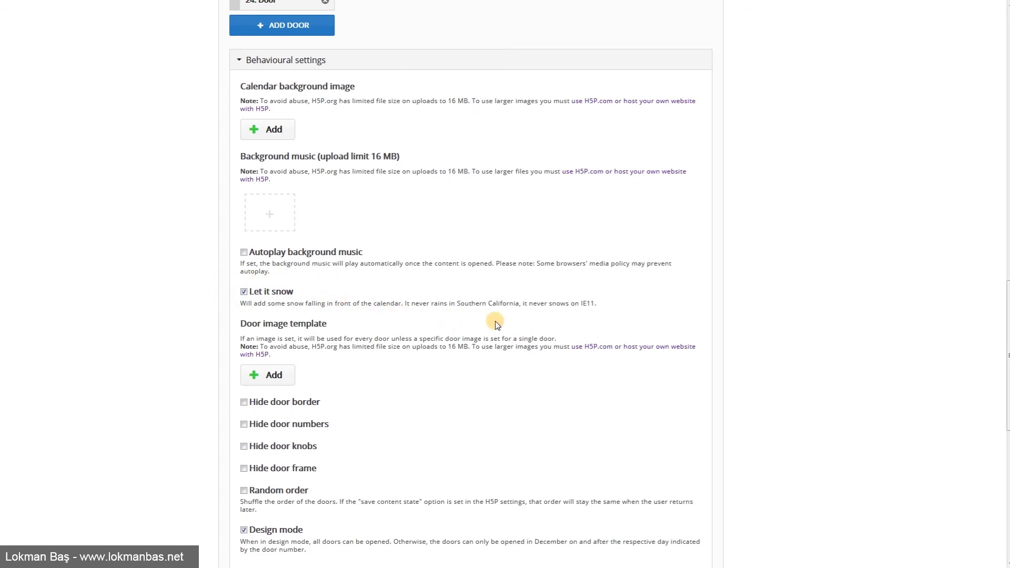
Turn on Hide door border in the behavioural settings, leaving Hide door numbers off.
scroll(495, 322, "down", 1)
scroll(495, 321, "down", 1)
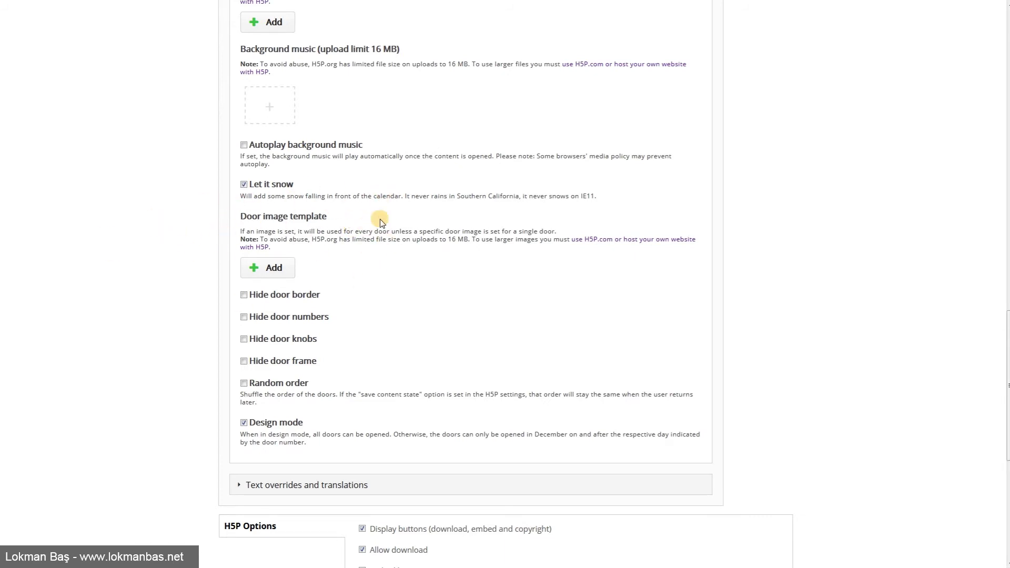
scroll(394, 318, "down", 1)
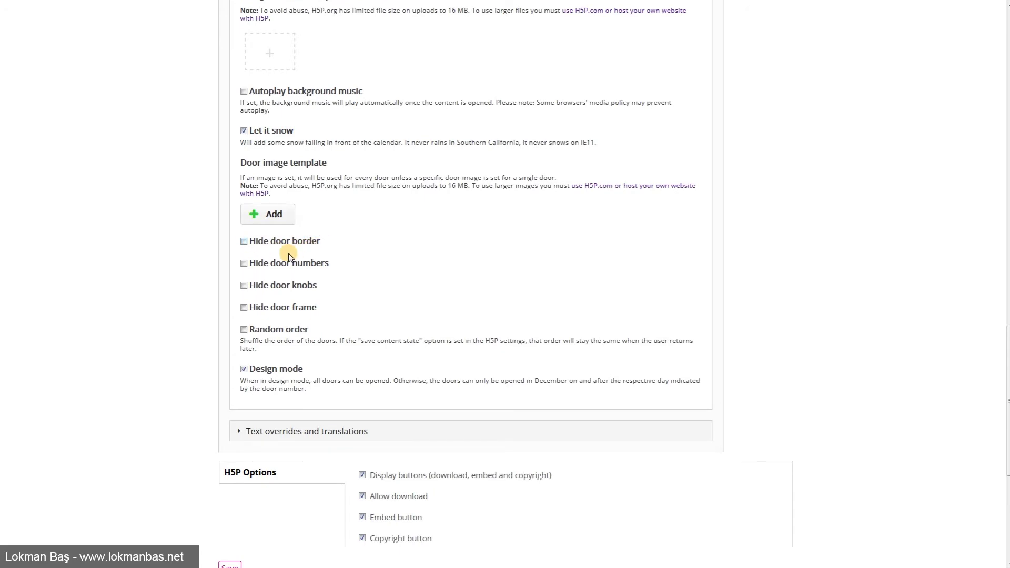
left_click(244, 243)
left_click(244, 264)
Turn on Random order for the doors, leaving Keep order of images off.
scroll(386, 334, "down", 2)
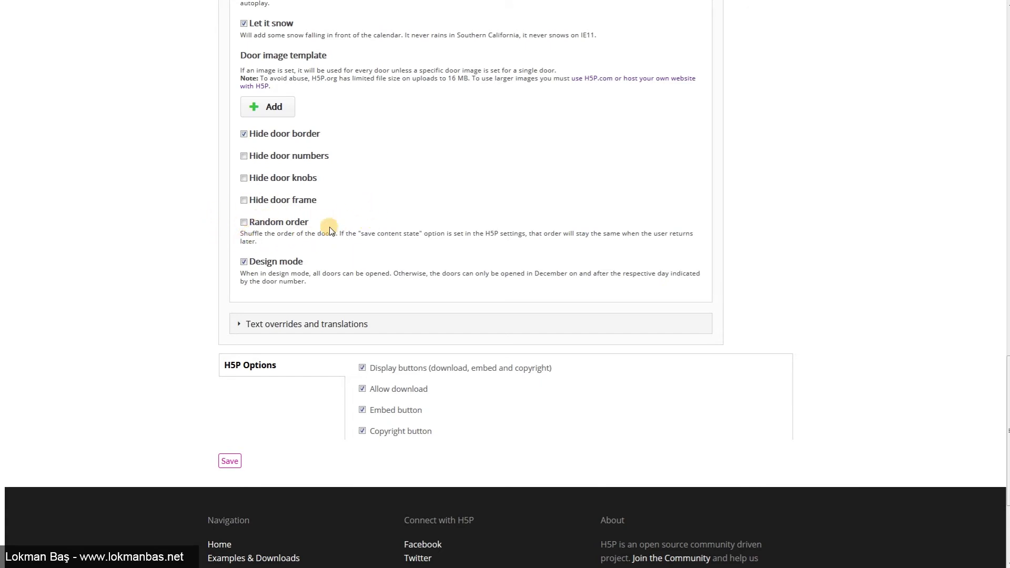
left_click(243, 222)
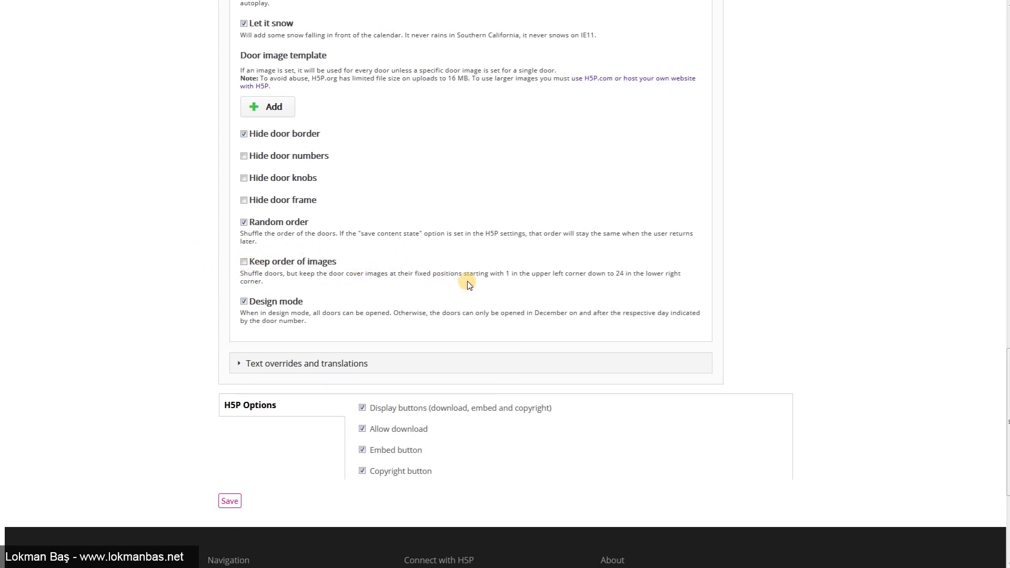
left_click(244, 263)
left_click(302, 257)
scroll(336, 320, "down", 1)
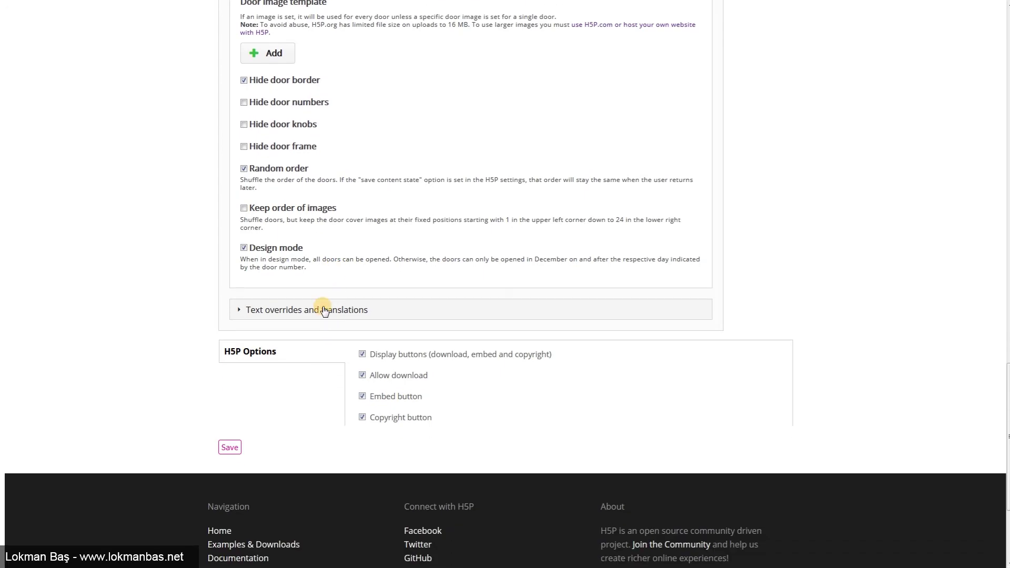
Expand the text overrides and translations section, switch its language to Turkish (Türkçe) and confirm the change.
left_click(349, 309)
scroll(420, 333, "down", 2)
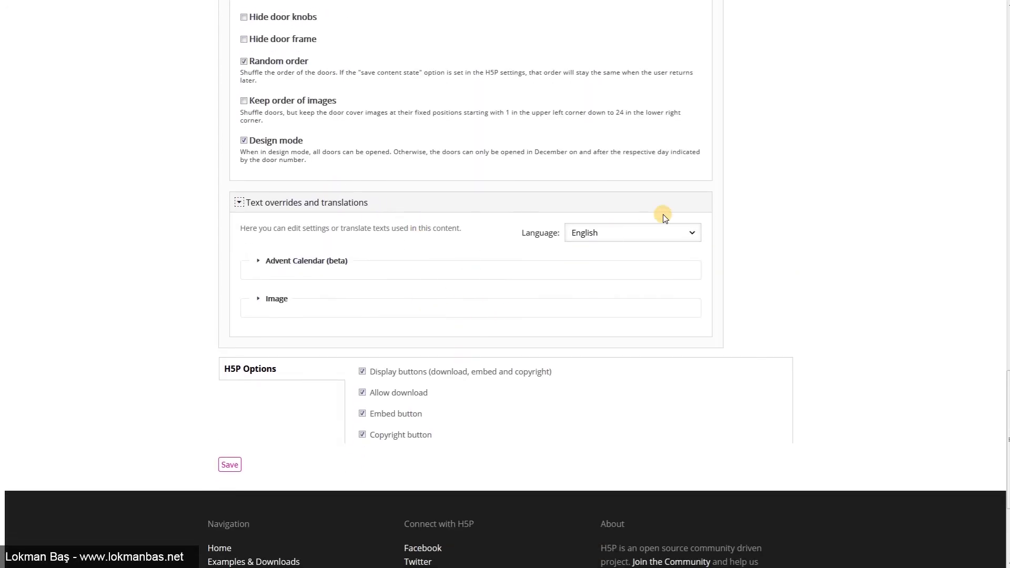
left_click(658, 233)
scroll(653, 326, "down", 5)
scroll(653, 326, "down", 2)
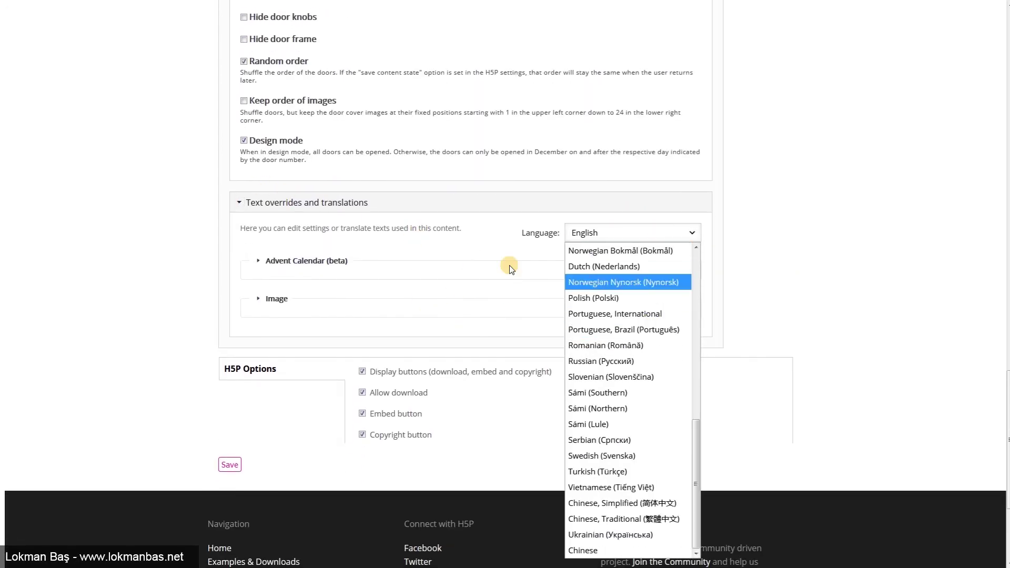
left_click(624, 477)
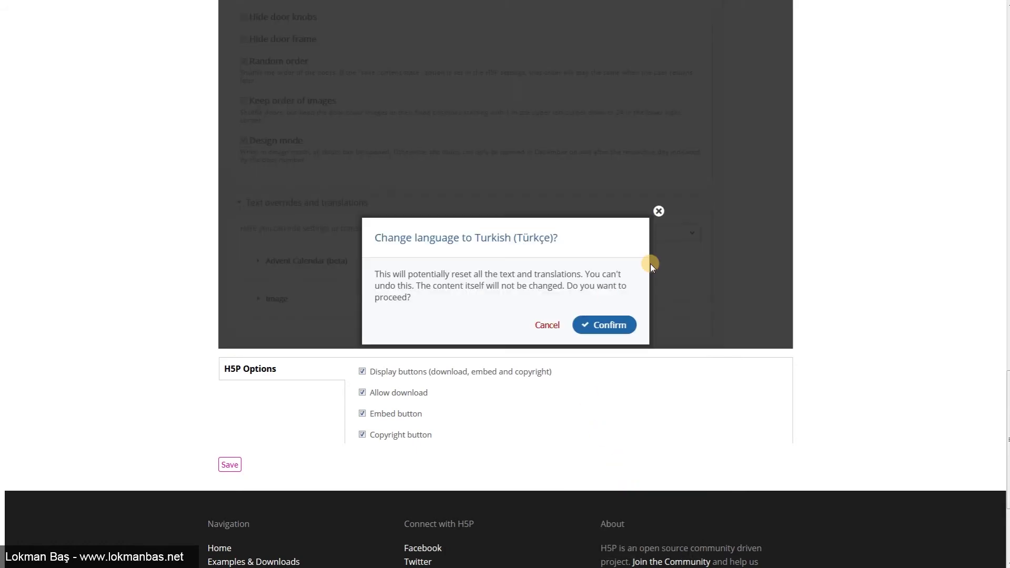
left_click(602, 325)
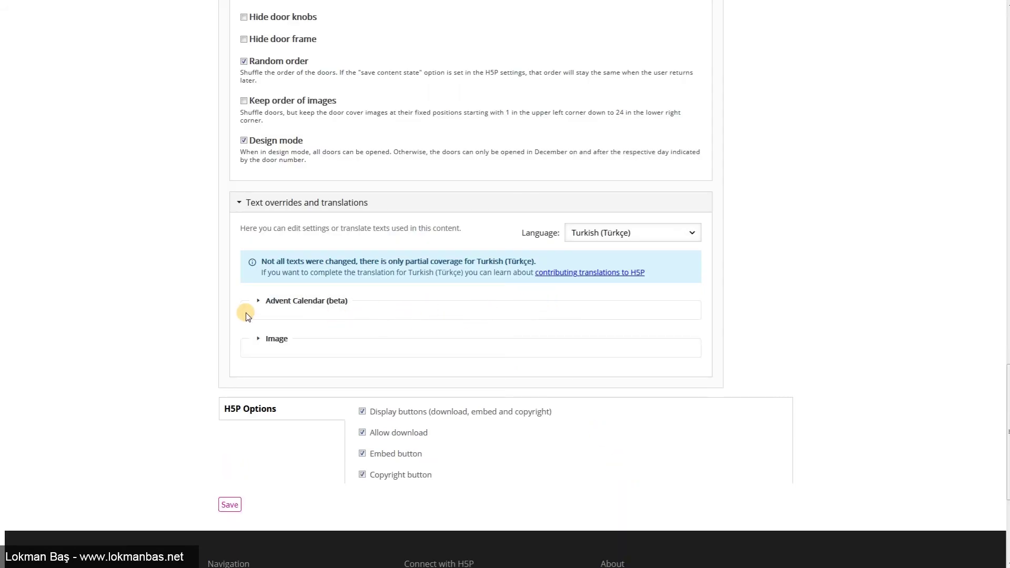
Expand the Advent Calendar (beta) translation texts, including the nothing-to-see message and the Door label group, and look through their fields.
left_click(305, 301)
scroll(369, 326, "down", 1)
left_click(332, 280)
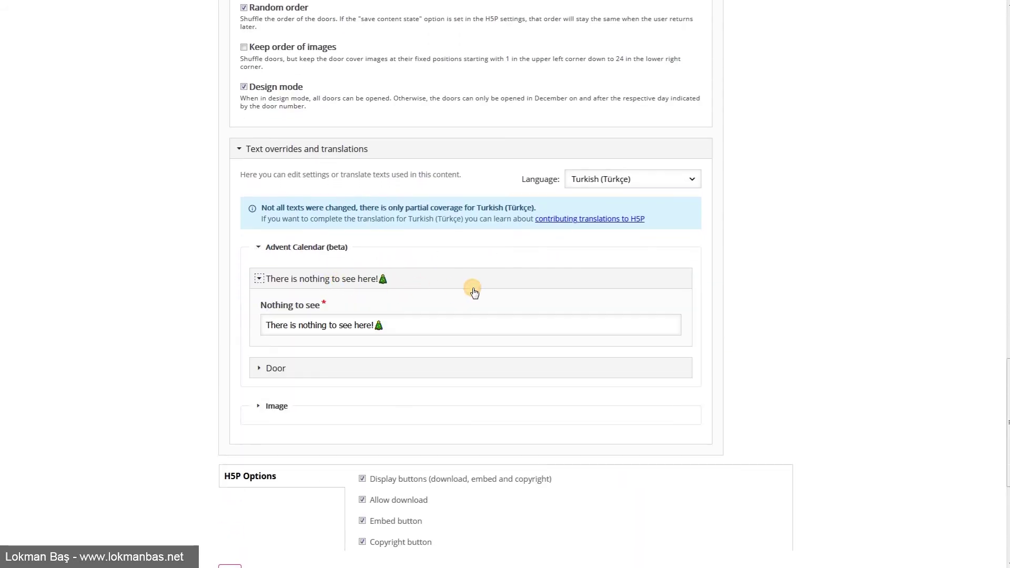
scroll(428, 286, "down", 2)
left_click(275, 268)
scroll(441, 297, "down", 4)
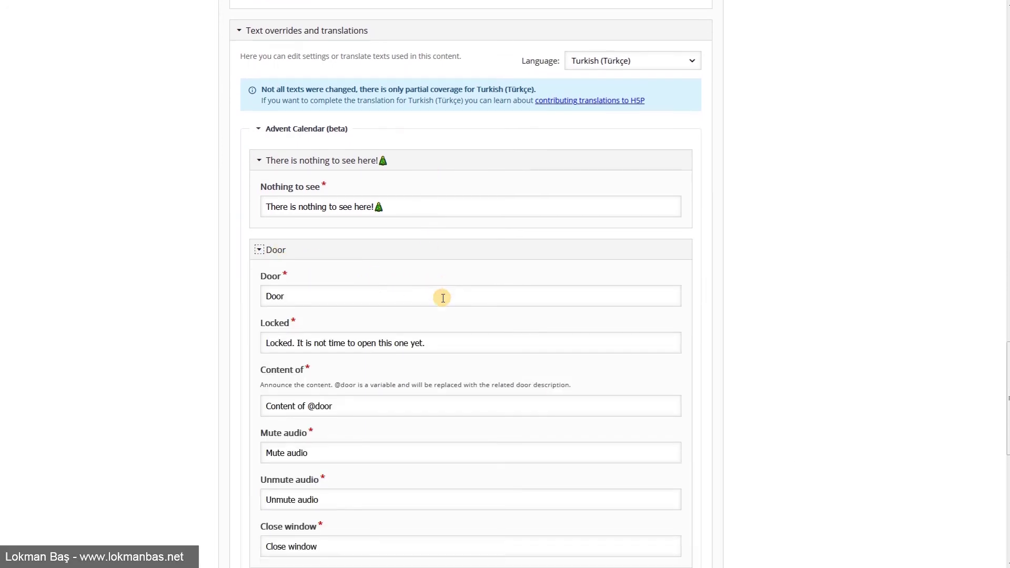
scroll(443, 299, "up", 4)
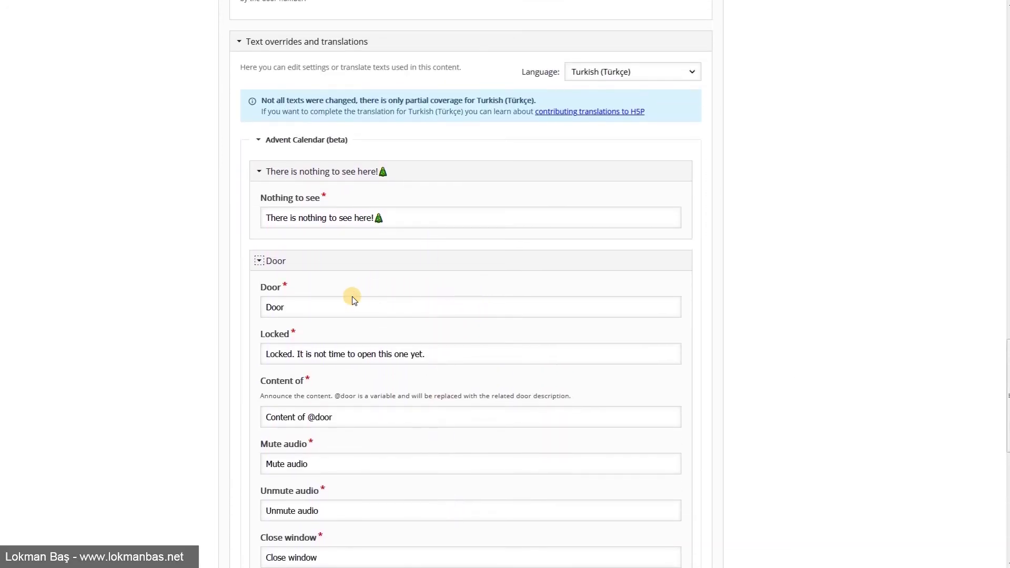
scroll(435, 325, "down", 2)
scroll(368, 315, "down", 3)
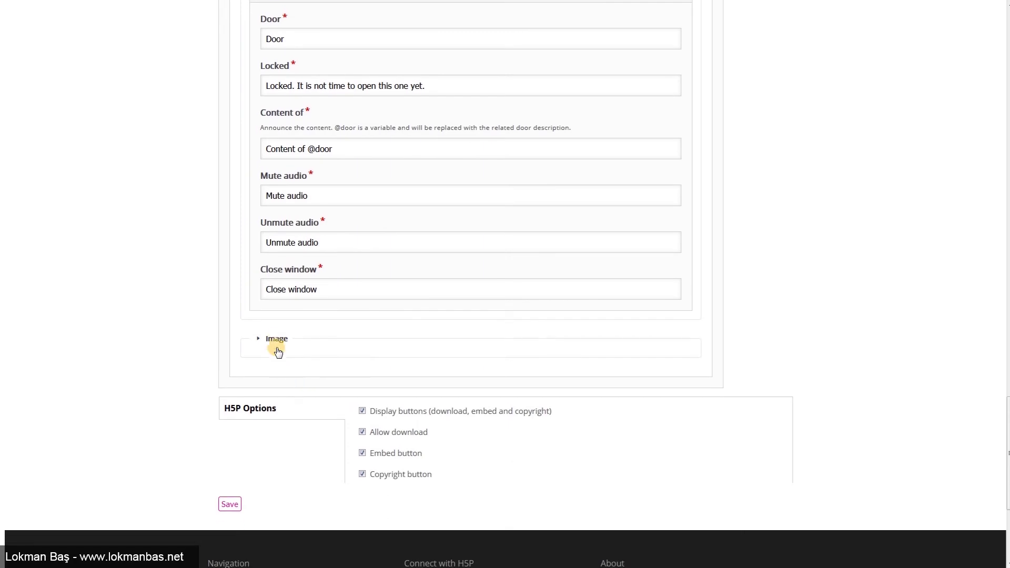
Expand the Image translation texts and set the image content name to "Görsel".
left_click(274, 340)
double_click(359, 383)
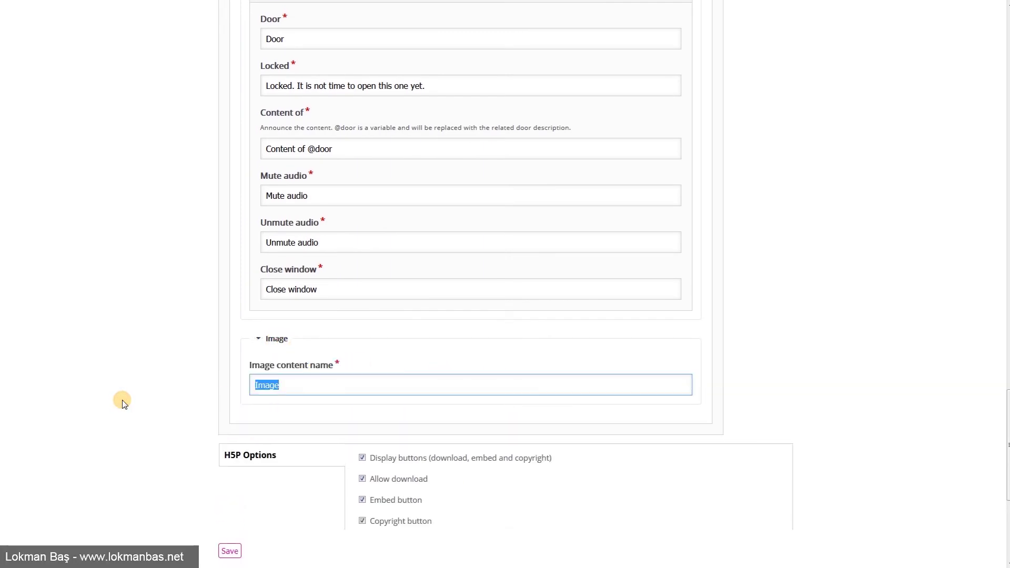
type("Gör")
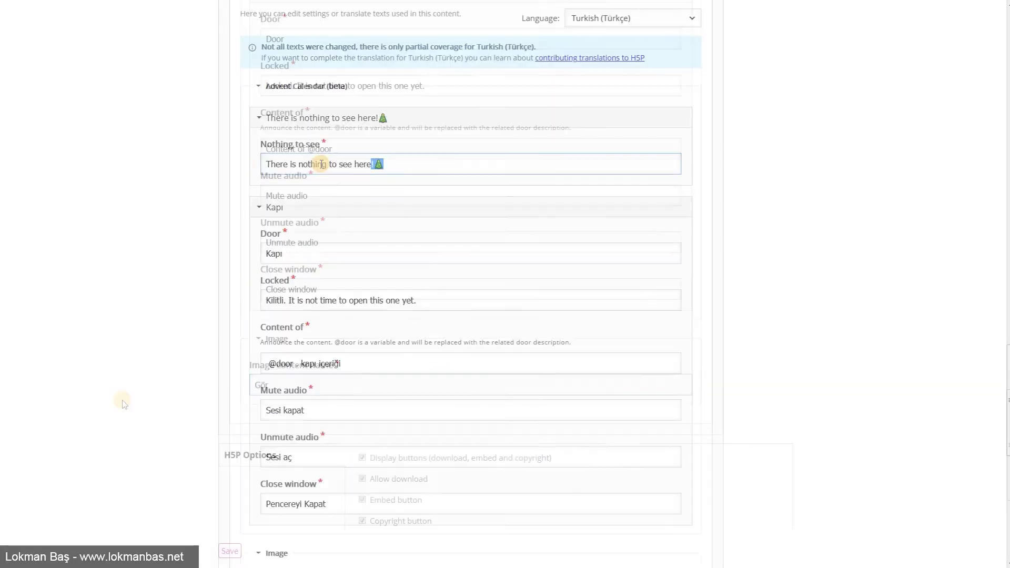
Replace the Nothing to see wording before the tree emoji with "Burada görecek bir şey yok!".
left_click(322, 164)
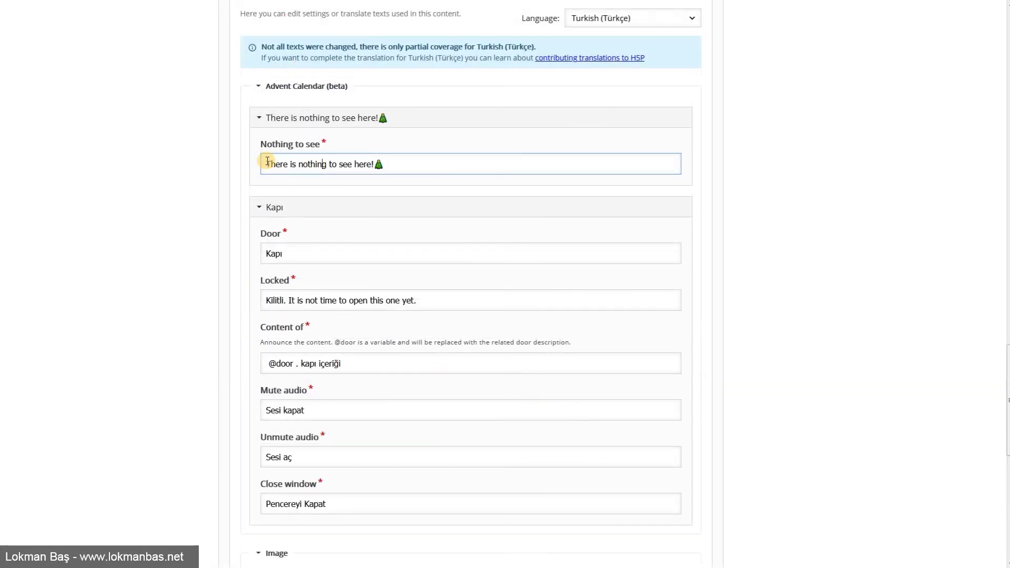
left_click(263, 165)
left_click_drag(268, 165, 376, 171)
type("Burada görecek bir şey yok!")
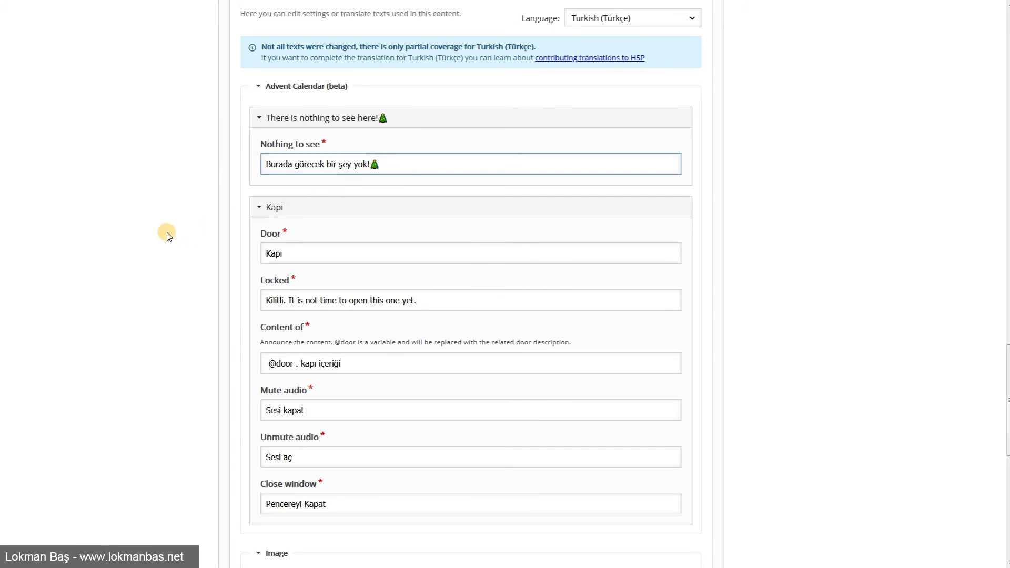
scroll(162, 238, "down", 1)
scroll(162, 238, "down", 1)
scroll(162, 238, "down", 5)
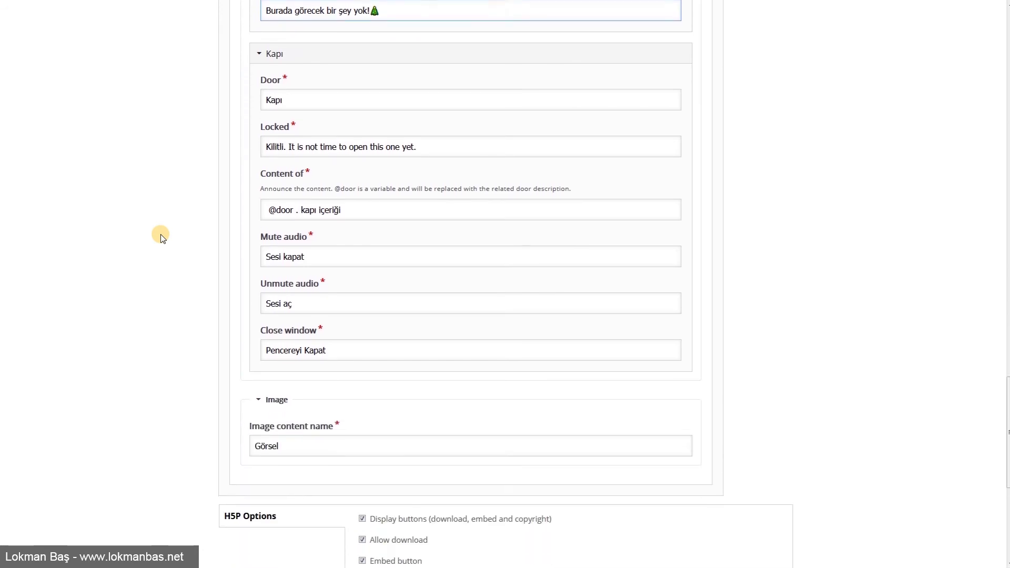
Review the content settings of door 1 and doors 8 to 13, as well as the calendar's behavioural settings.
scroll(162, 238, "up", 15)
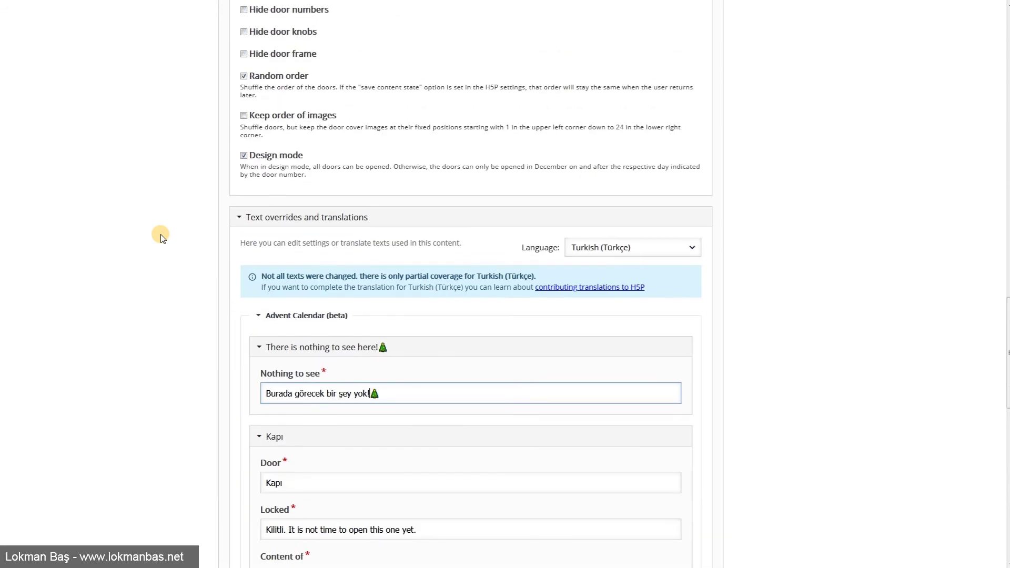
scroll(162, 238, "up", 7)
scroll(161, 238, "up", 1)
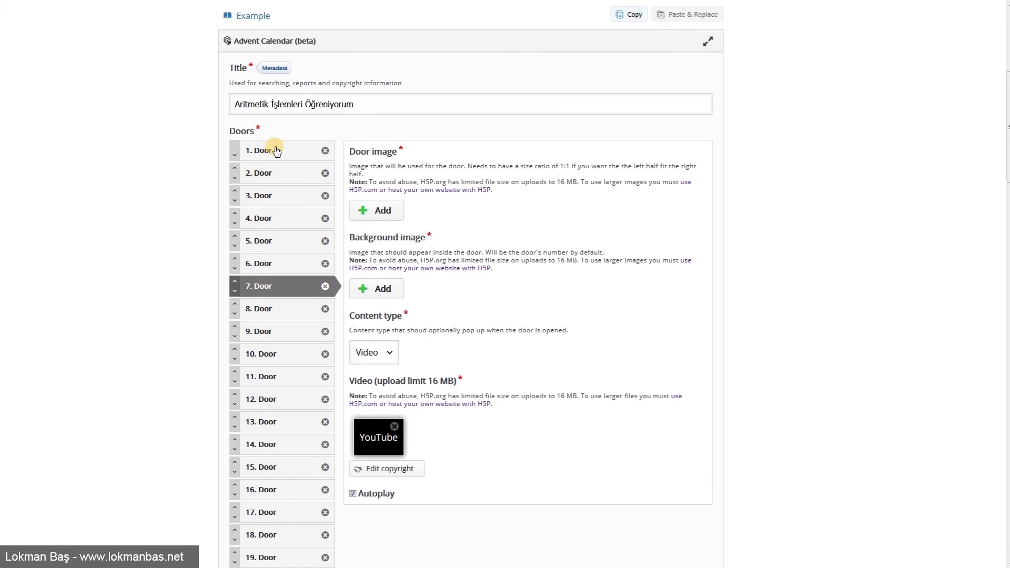
left_click(279, 153)
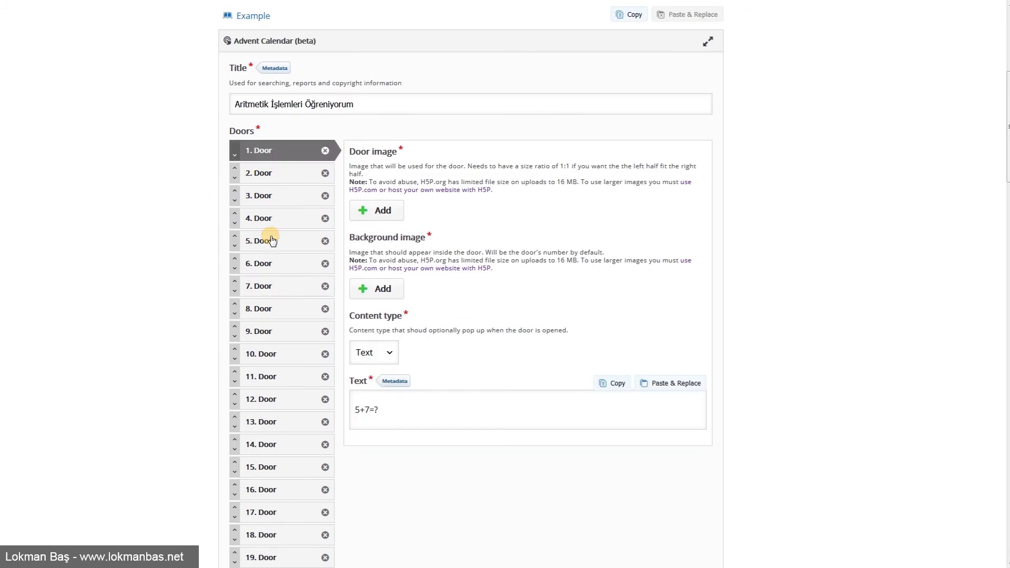
left_click(281, 315)
left_click(283, 333)
left_click(283, 355)
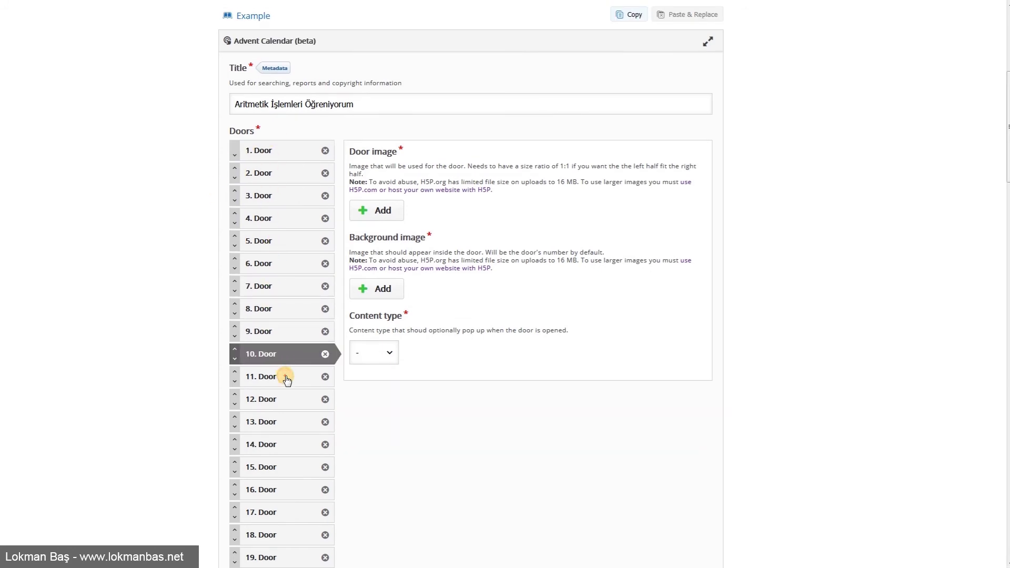
left_click(287, 376)
left_click(289, 402)
left_click(298, 425)
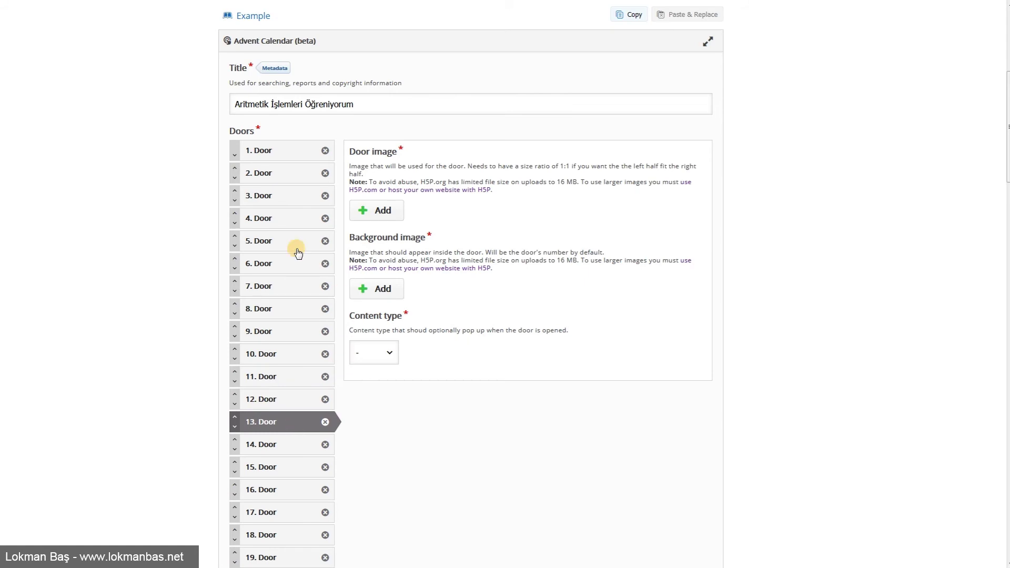
scroll(620, 419, "down", 14)
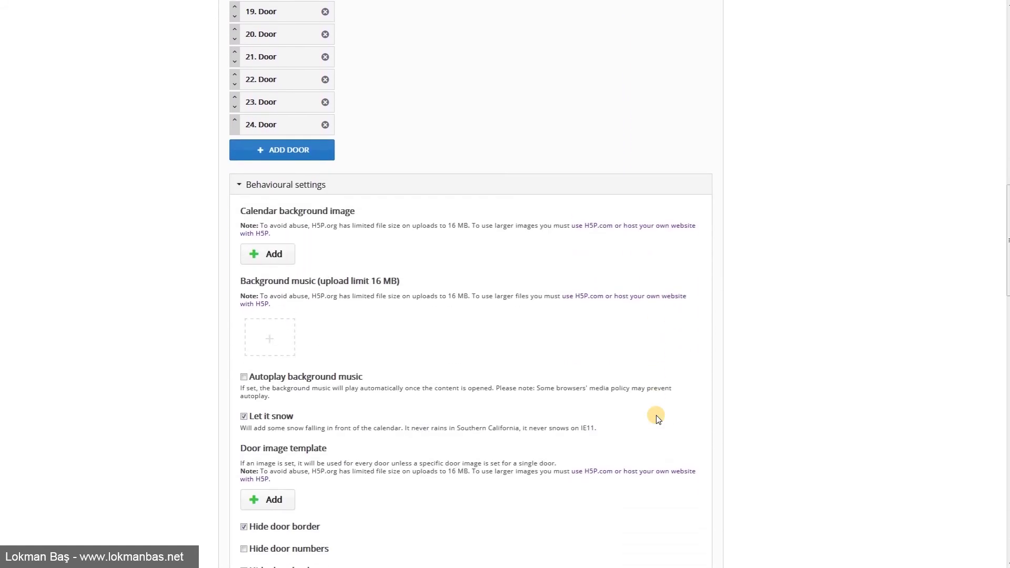
scroll(658, 418, "down", 5)
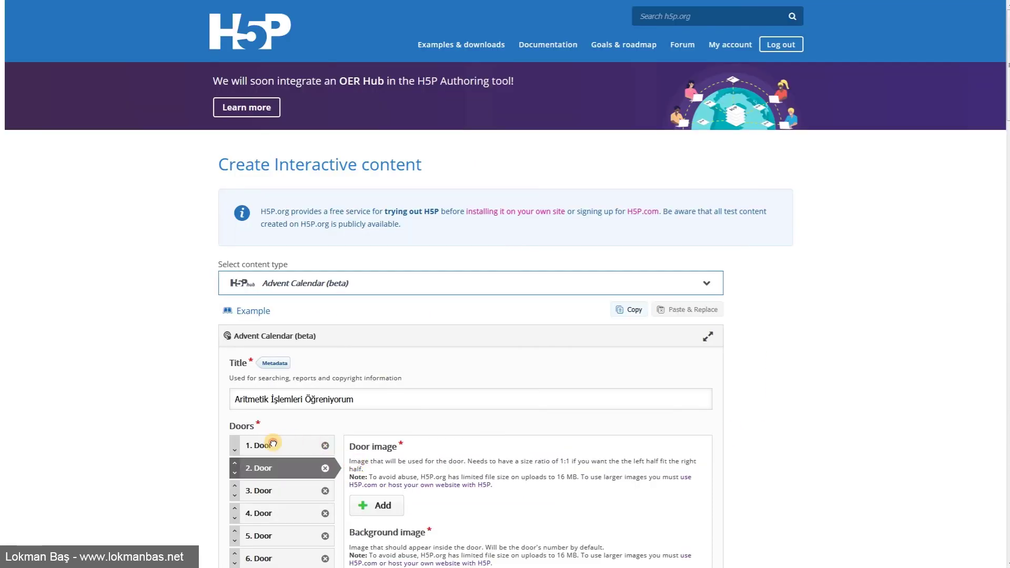
Select the first door again, save the Advent Calendar and bring the saved calendar into view.
left_click(273, 445)
scroll(902, 302, "down", 3)
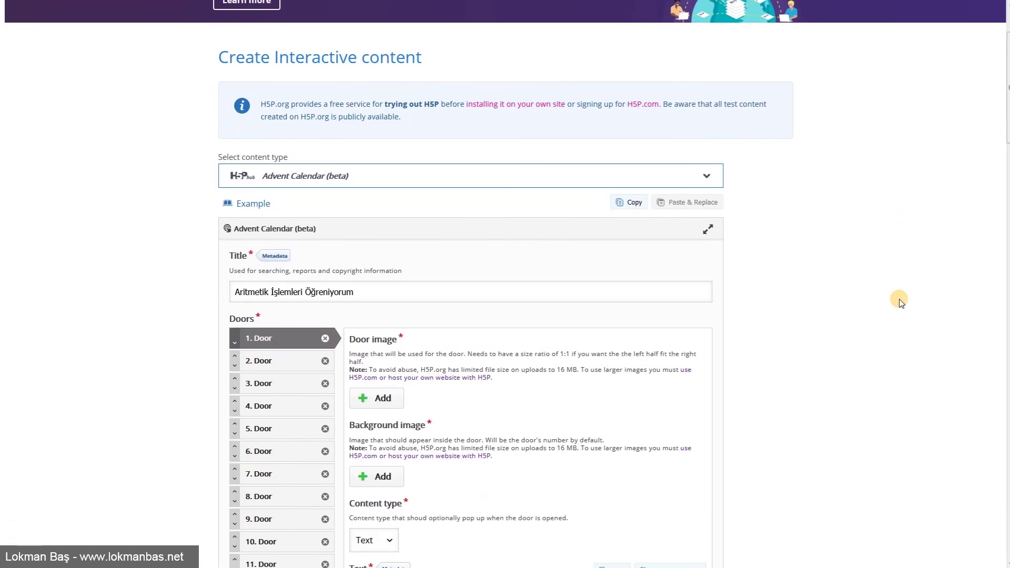
scroll(900, 301, "down", 2)
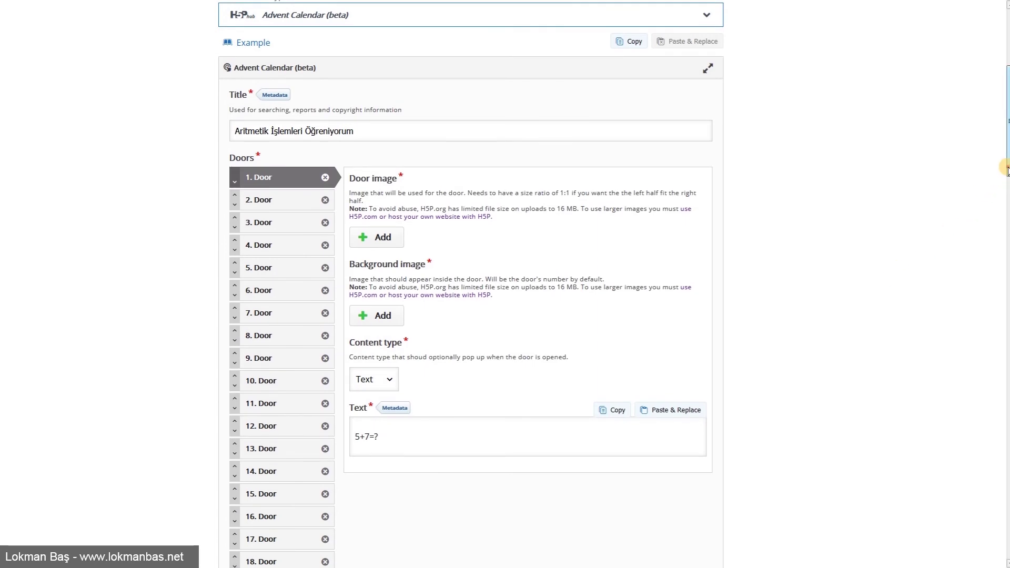
left_click_drag(1007, 169, 1006, 550)
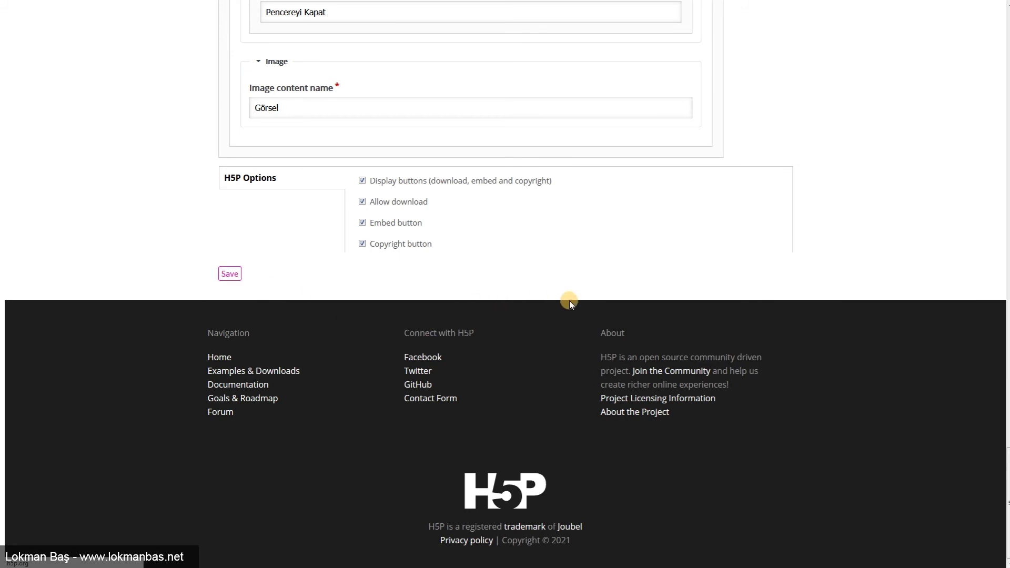
scroll(729, 269, "down", 4)
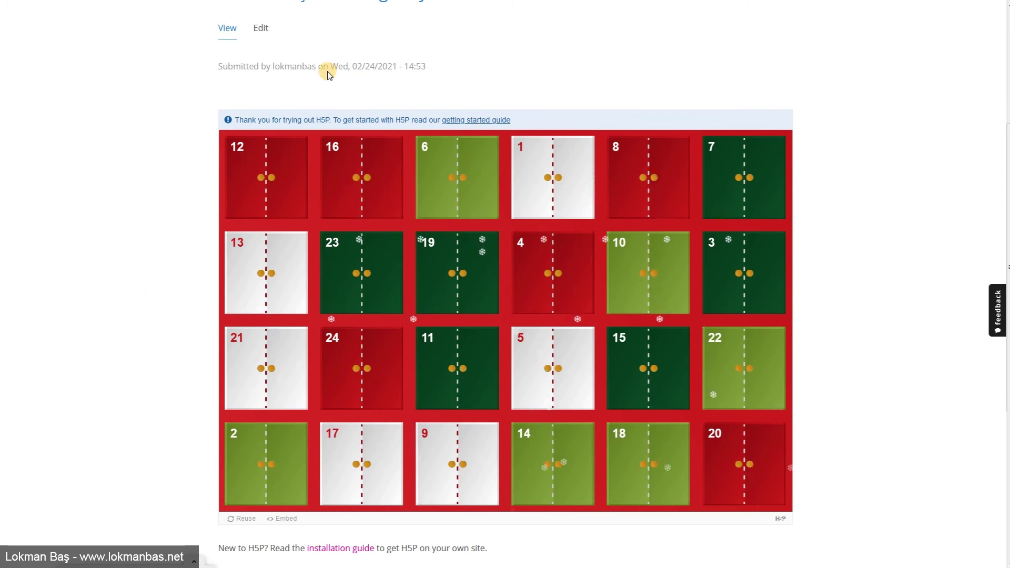
Test doors 21 and 1 of the saved calendar by opening each one and closing its pop-up.
left_click(265, 364)
left_click(271, 400)
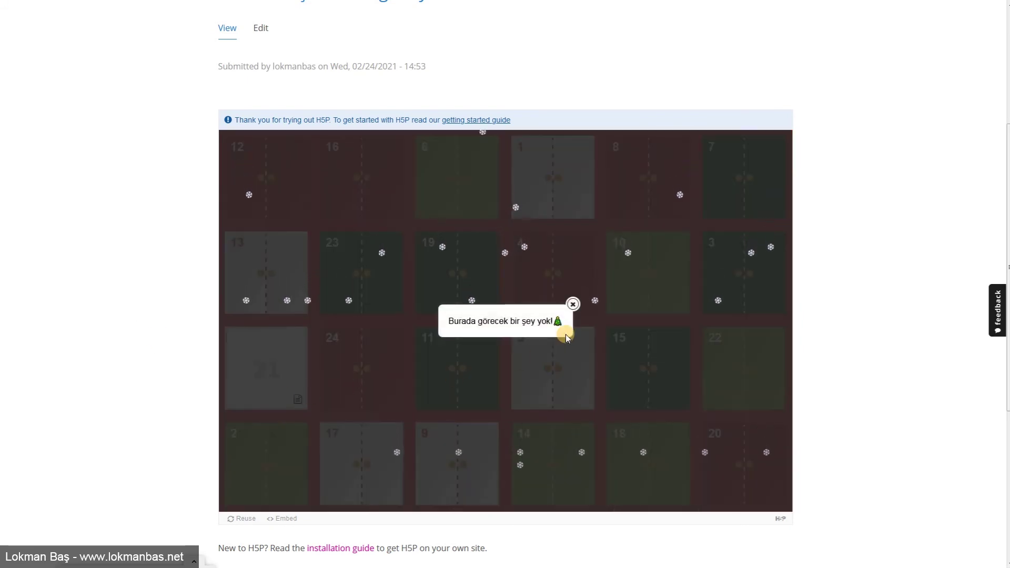
left_click(573, 303)
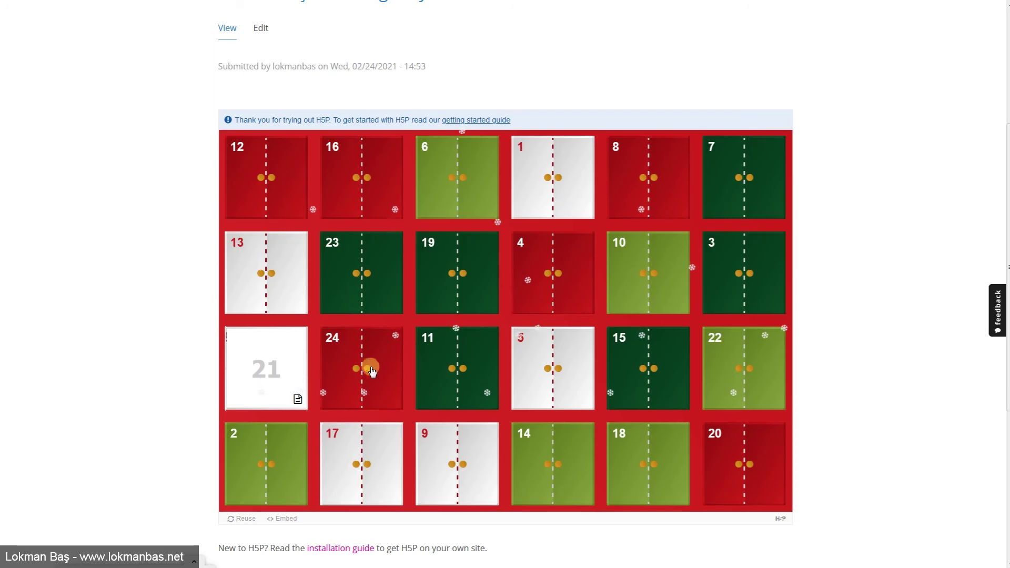
left_click(553, 185)
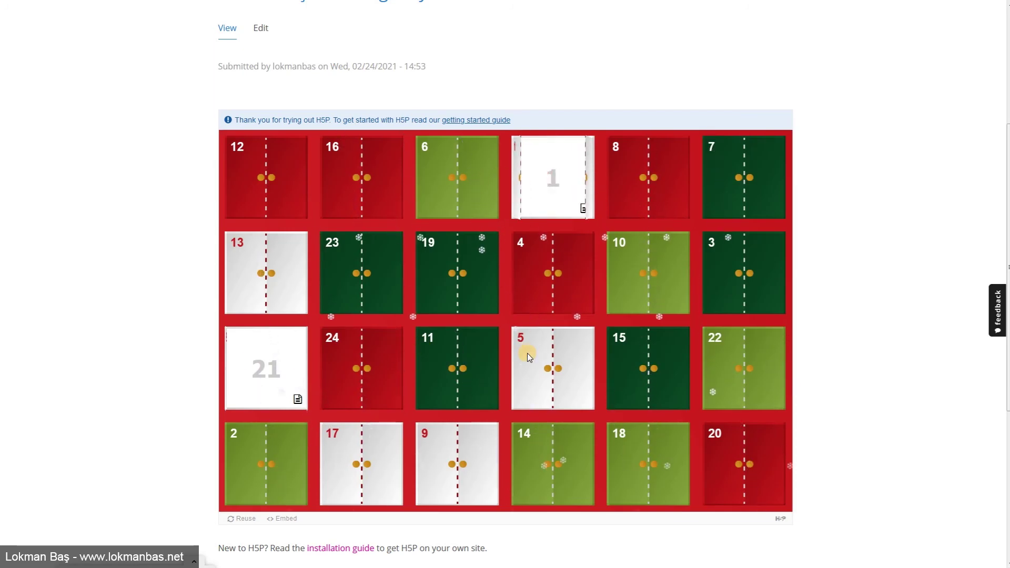
left_click(528, 357)
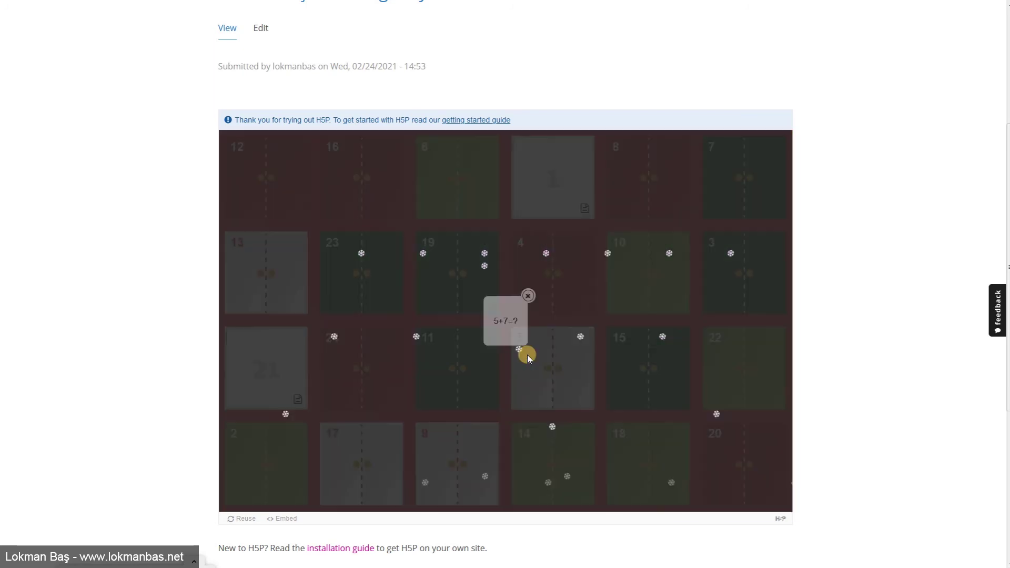
left_click(529, 298)
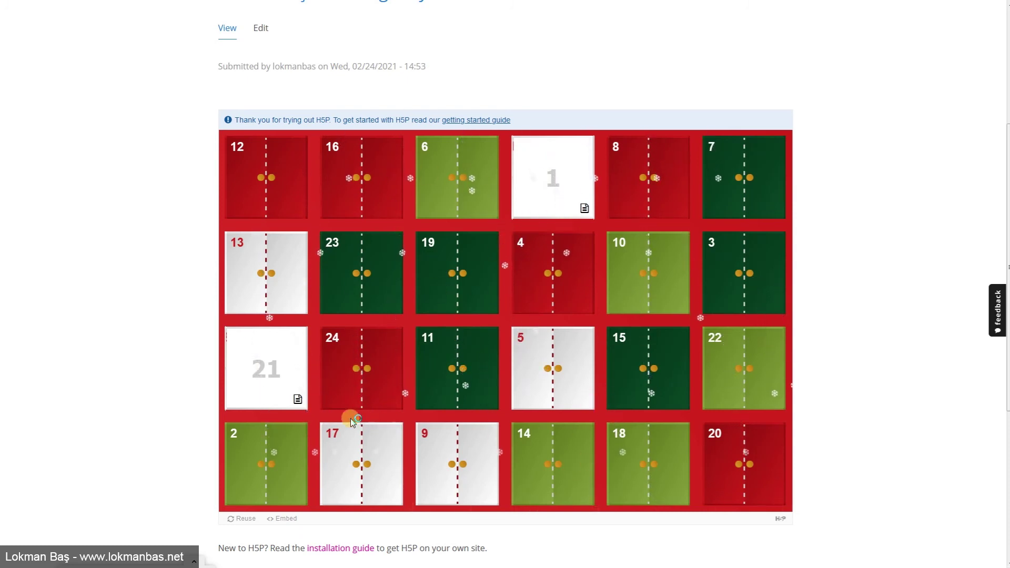
Open doors 2 and 3 to check their text questions, closing each pop-up after viewing it.
left_click(270, 450)
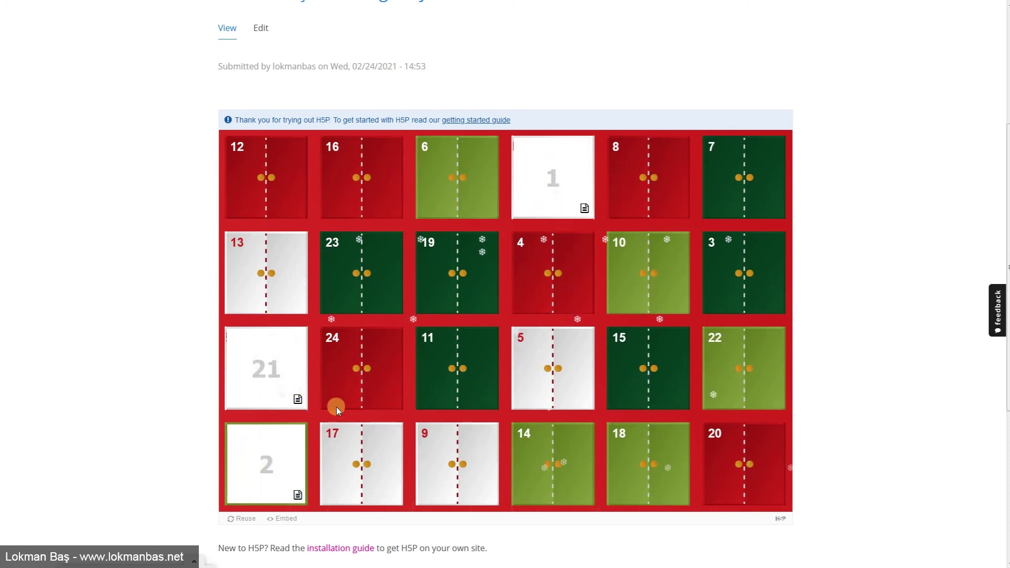
left_click(303, 447)
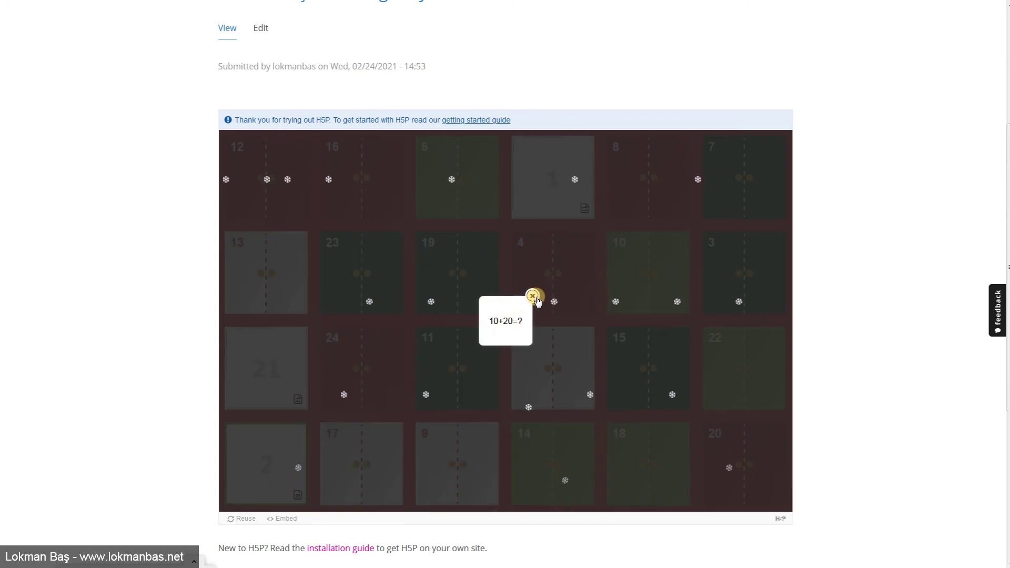
left_click(533, 297)
left_click(721, 265)
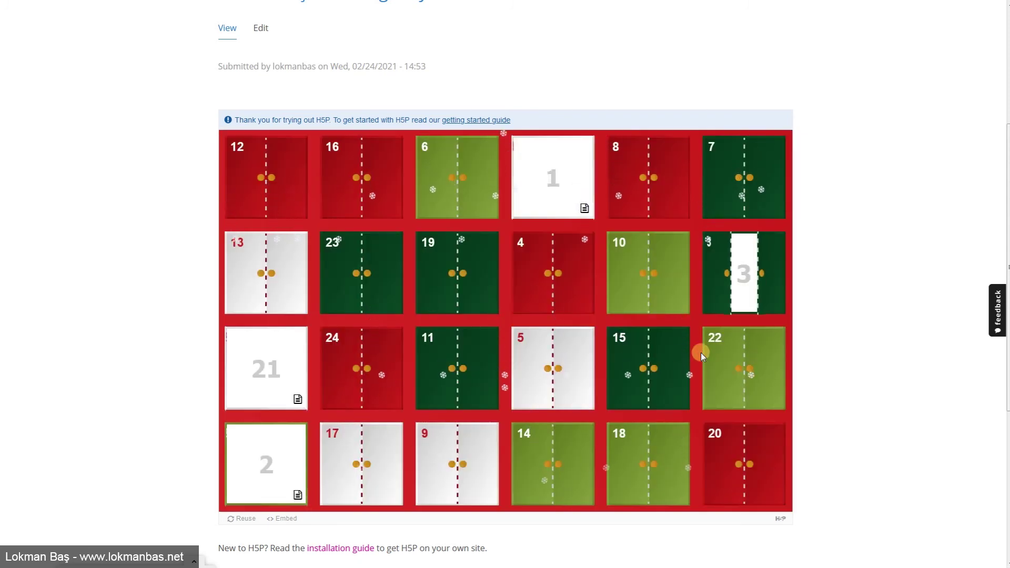
left_click(706, 258)
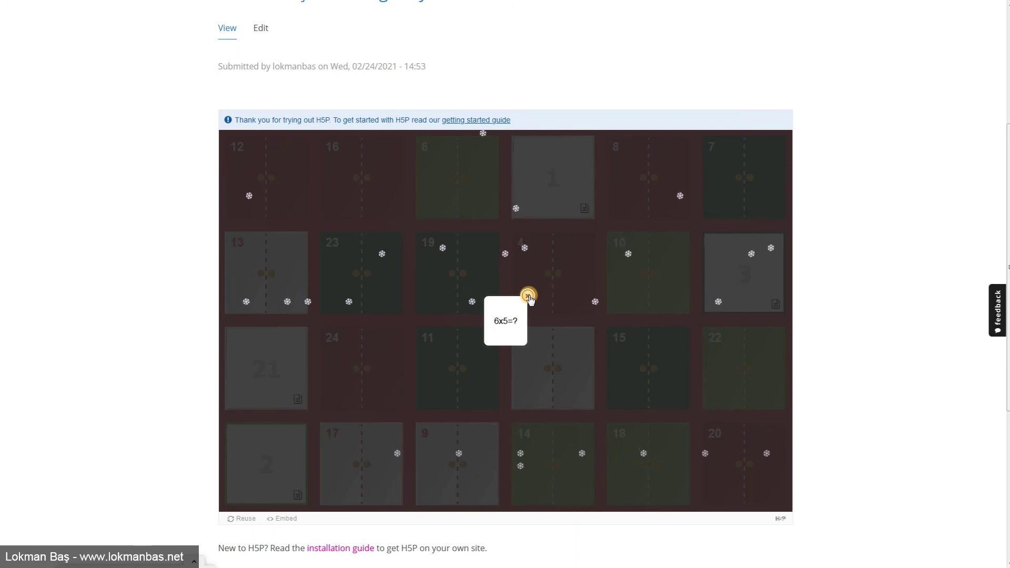
left_click(529, 296)
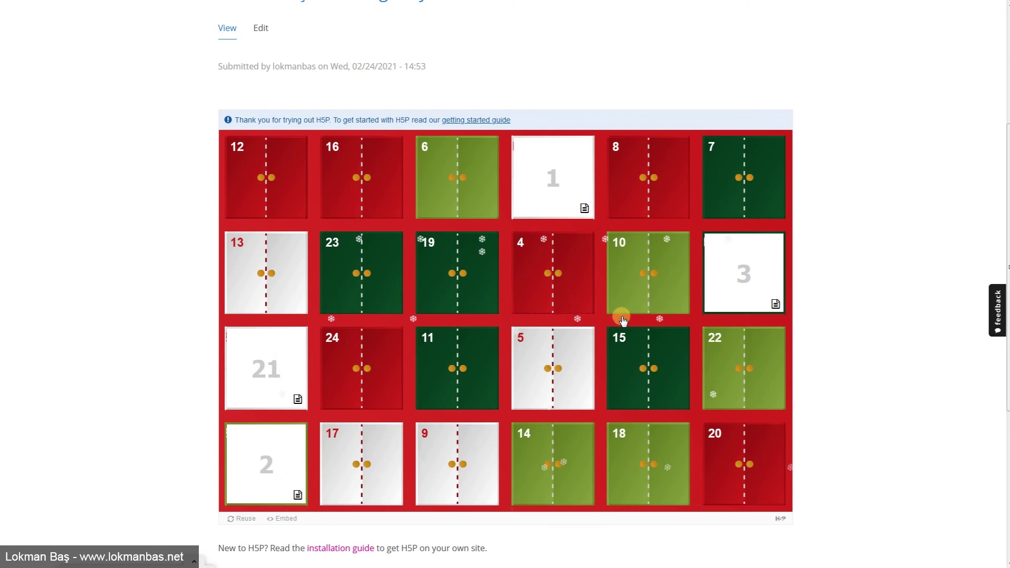
Test doors 5 and 6 of the calendar, closing the image pop-up and the linked website after viewing them.
left_click(550, 363)
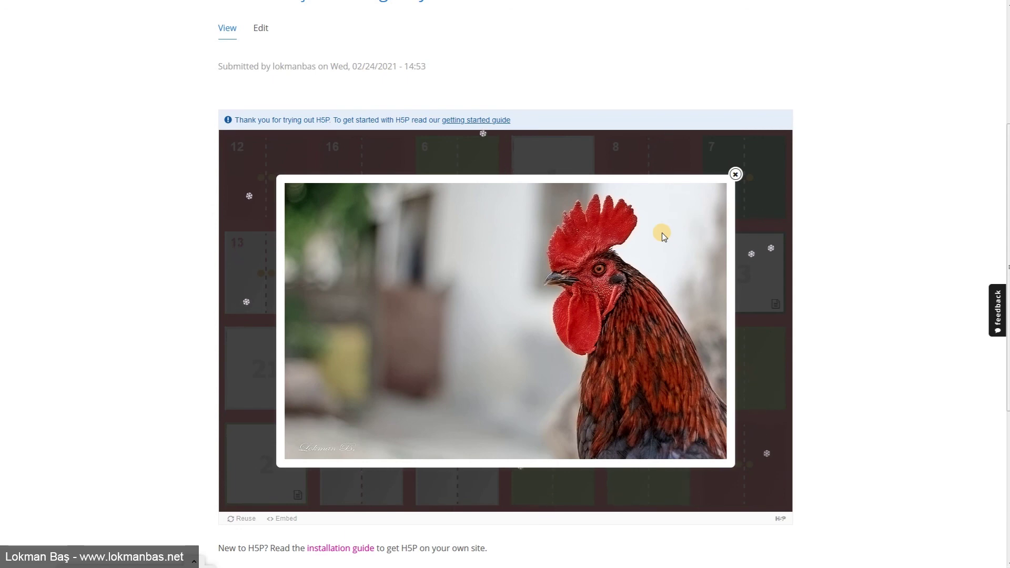
left_click(735, 175)
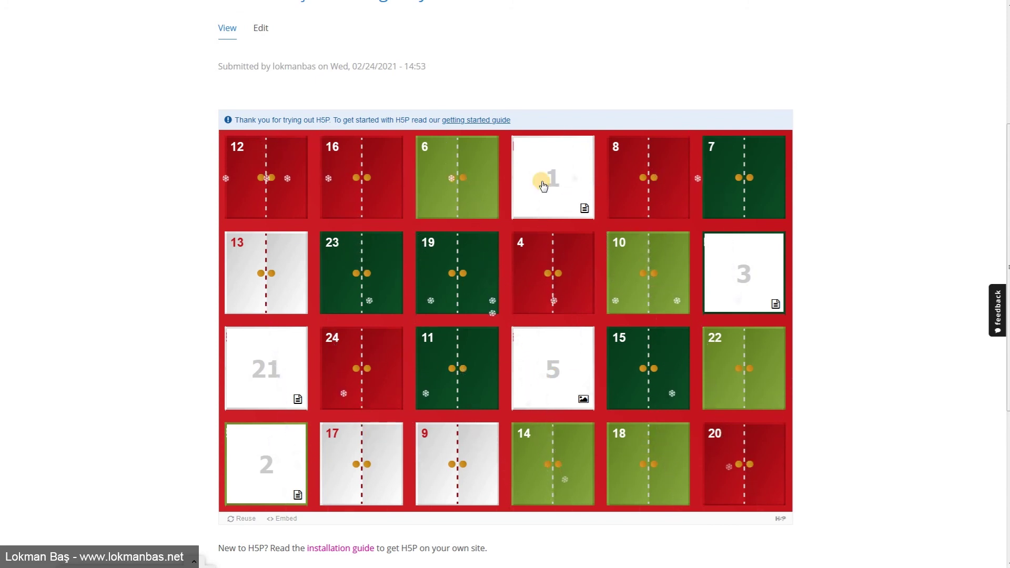
left_click(468, 174)
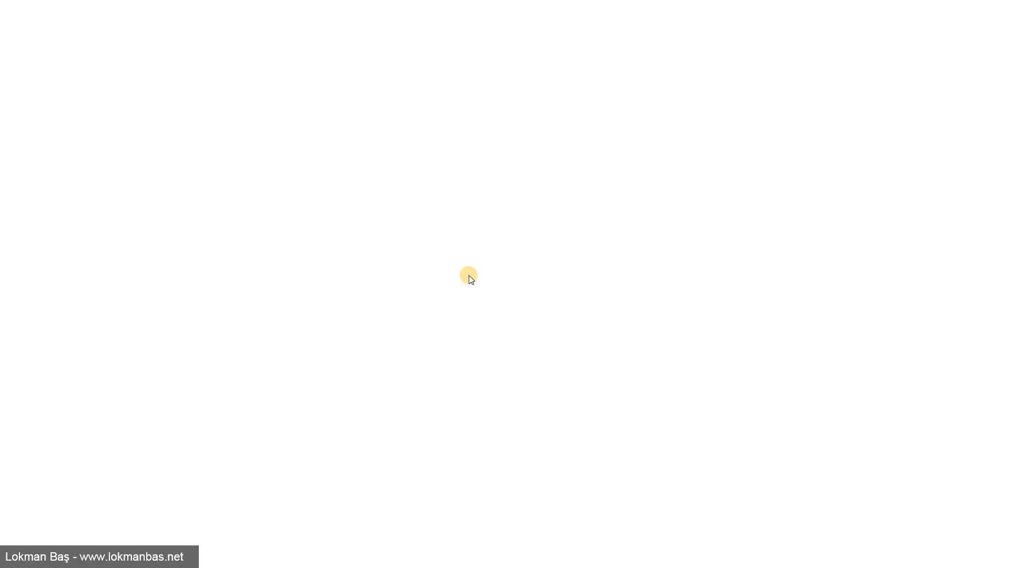
mouse_move(138, 23)
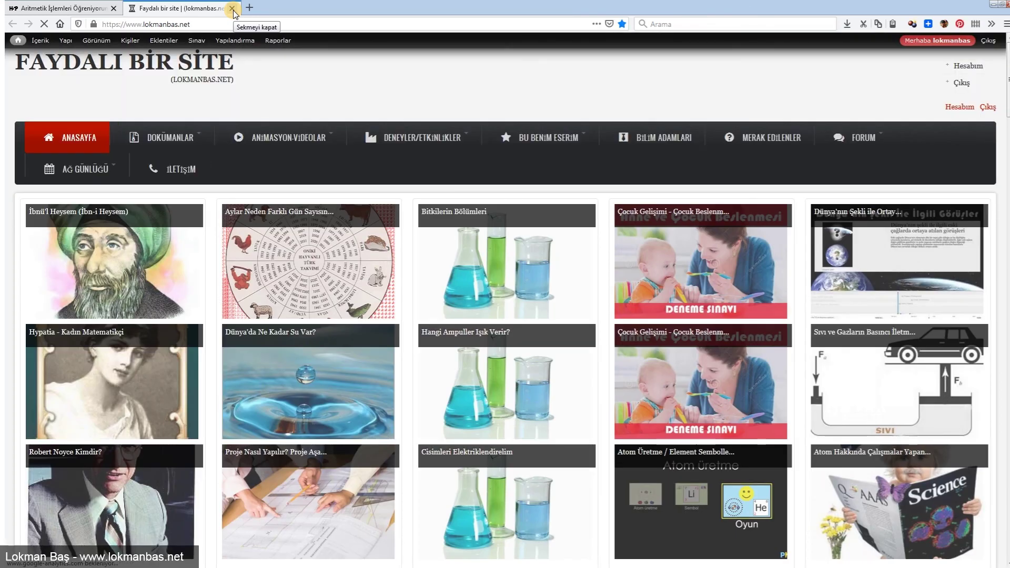
left_click(232, 8)
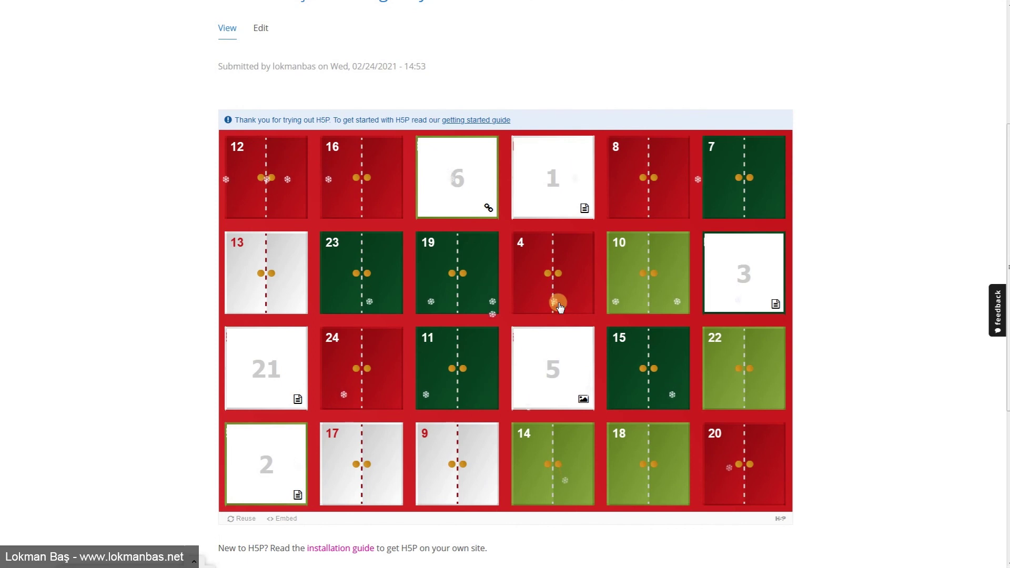
Test doors 7, 8 and 9 by opening each one and closing its pop-up.
left_click(740, 187)
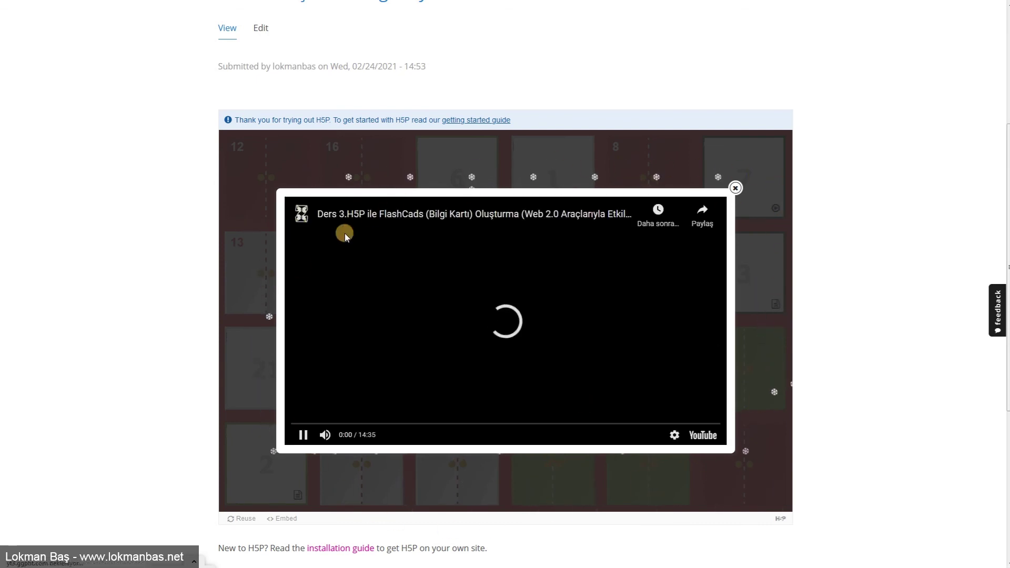
left_click(736, 188)
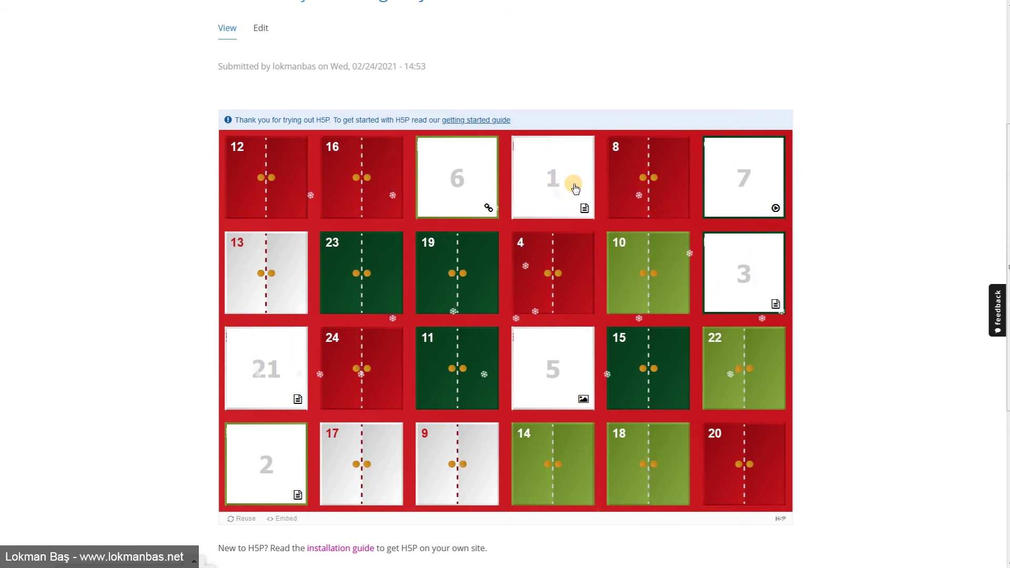
left_click(644, 196)
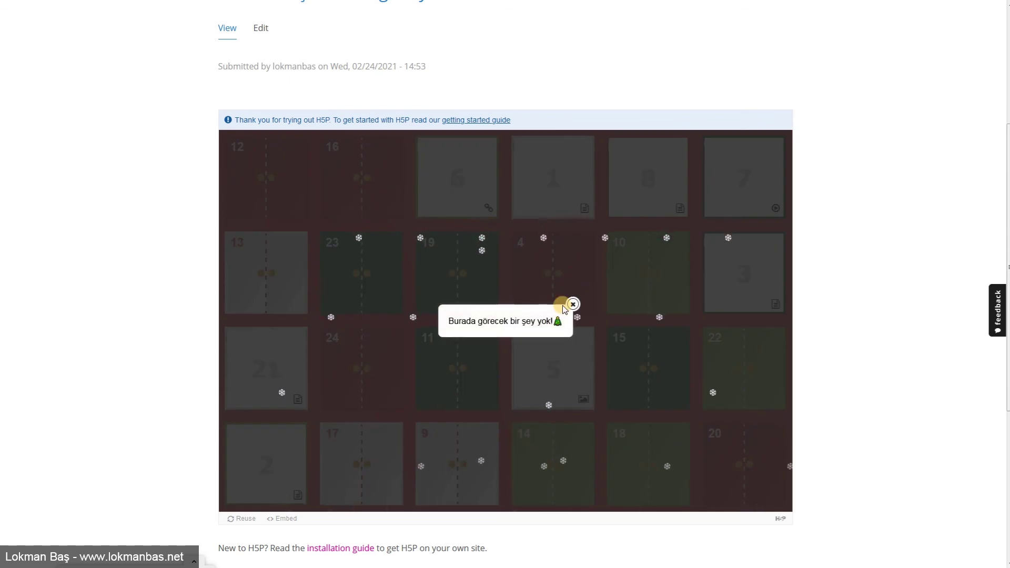
left_click(573, 305)
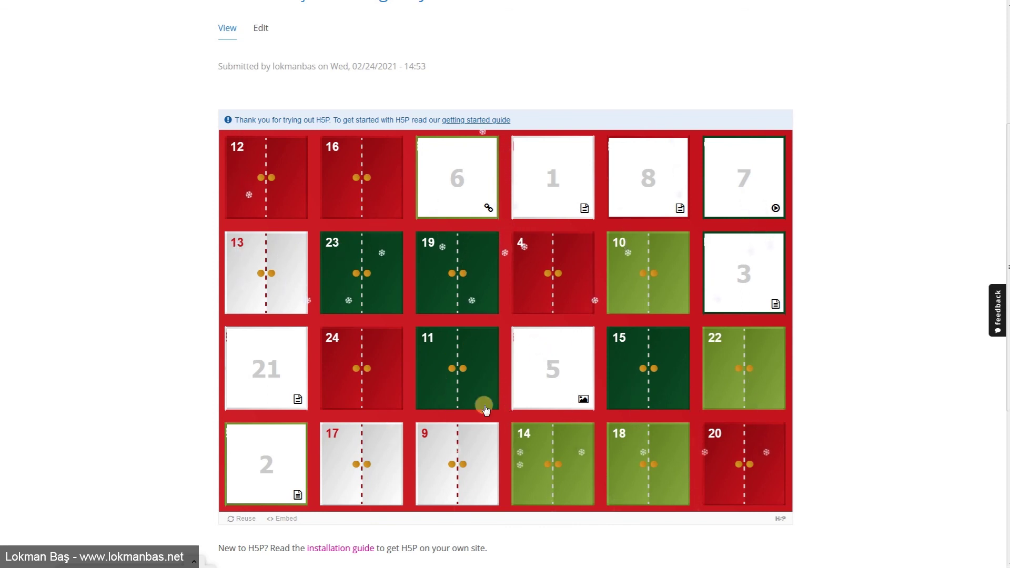
left_click(469, 481)
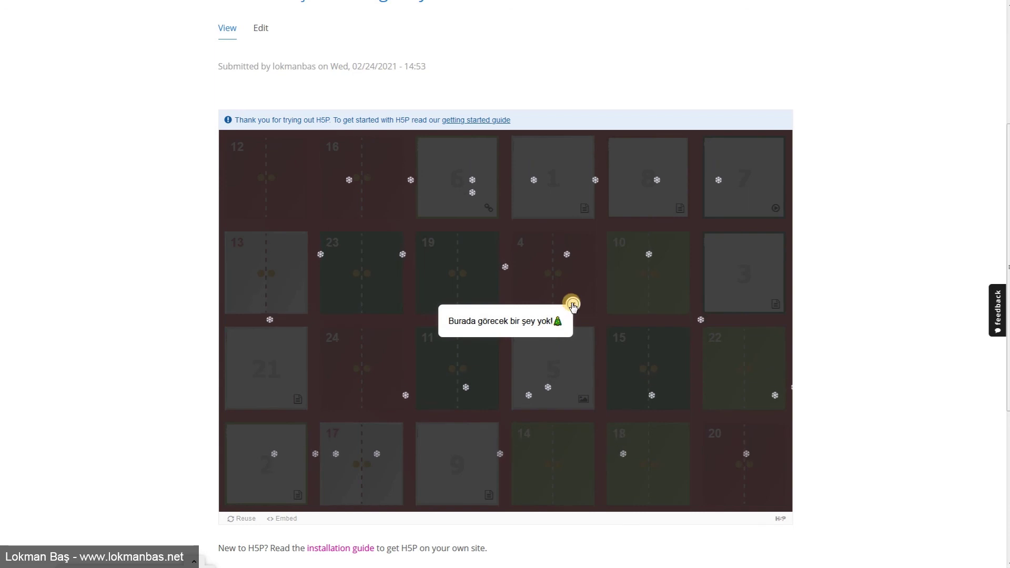
left_click(573, 304)
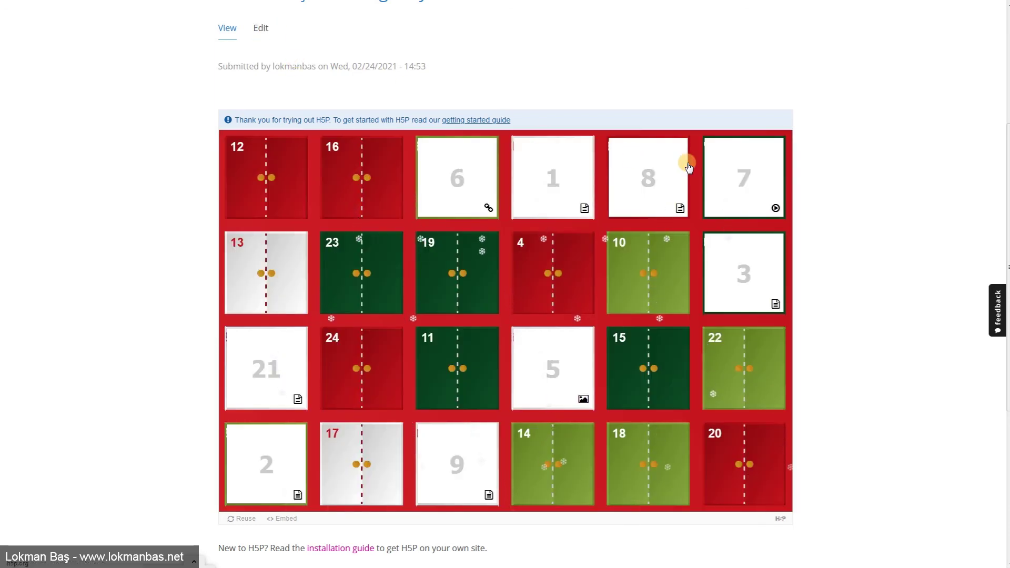
Reopen the Advent Calendar for editing and review the content settings of doors 8 down to 1.
left_click(262, 27)
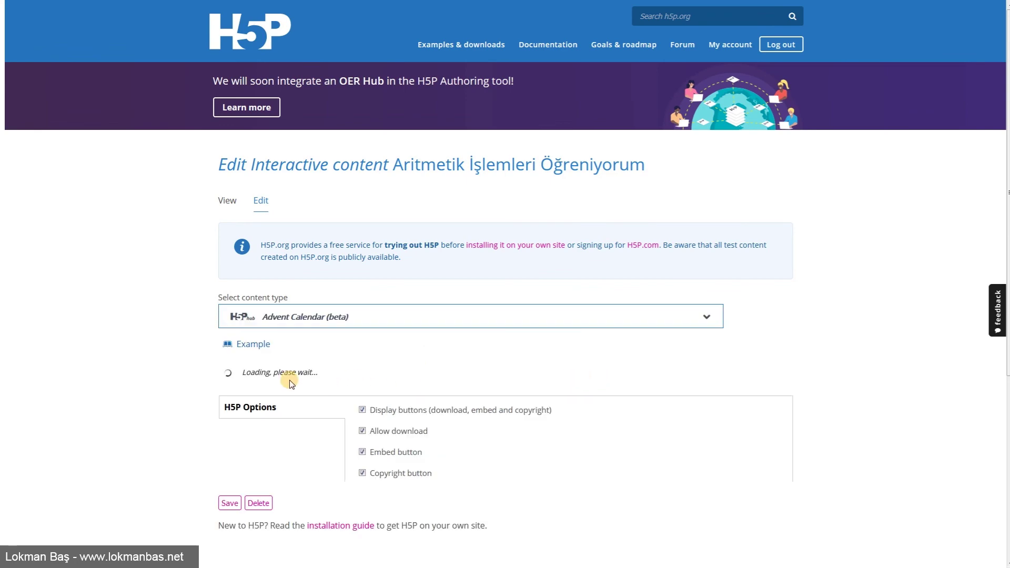
scroll(108, 373, "down", 6)
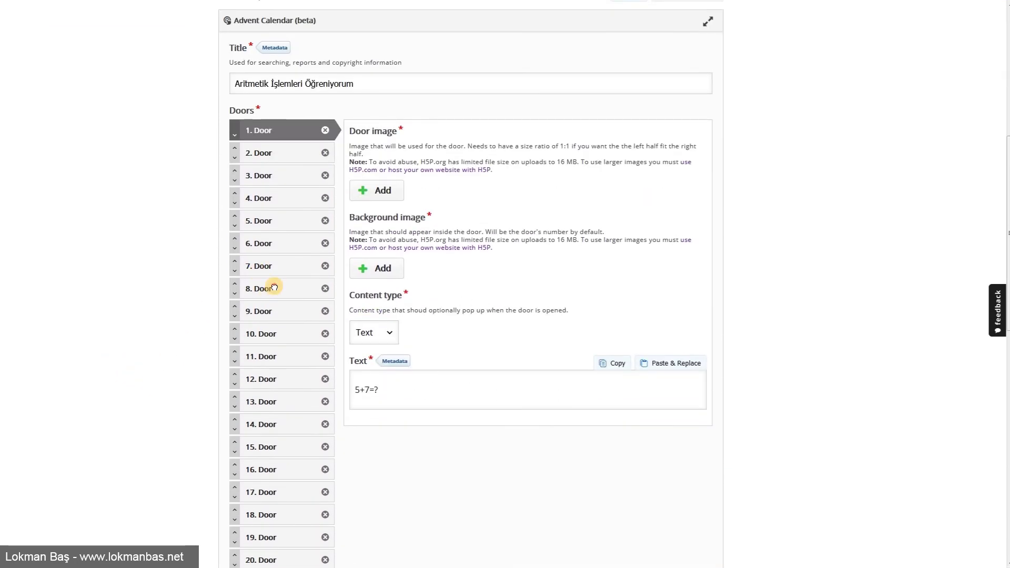
left_click(274, 288)
left_click(276, 265)
left_click(282, 248)
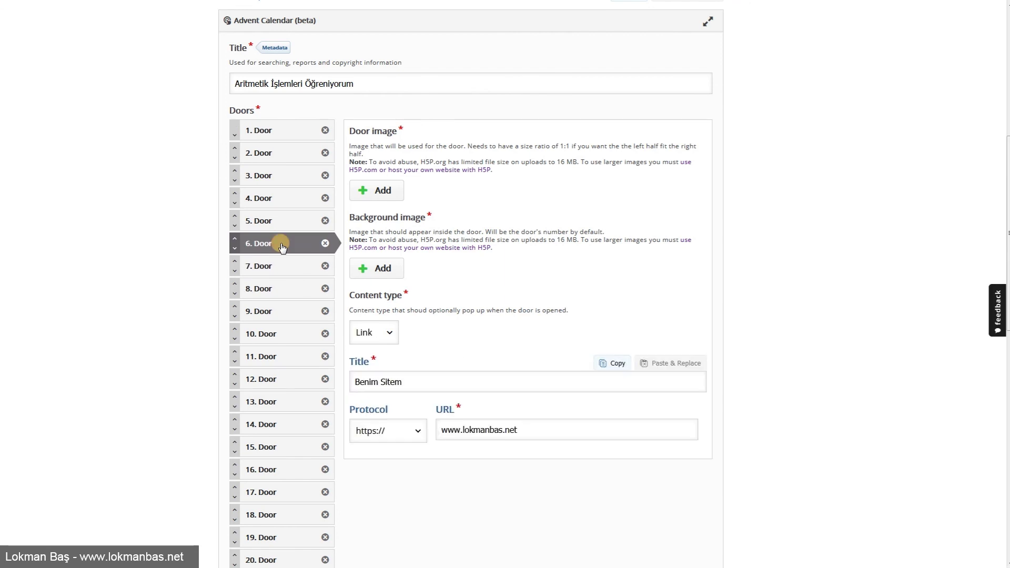
left_click(285, 223)
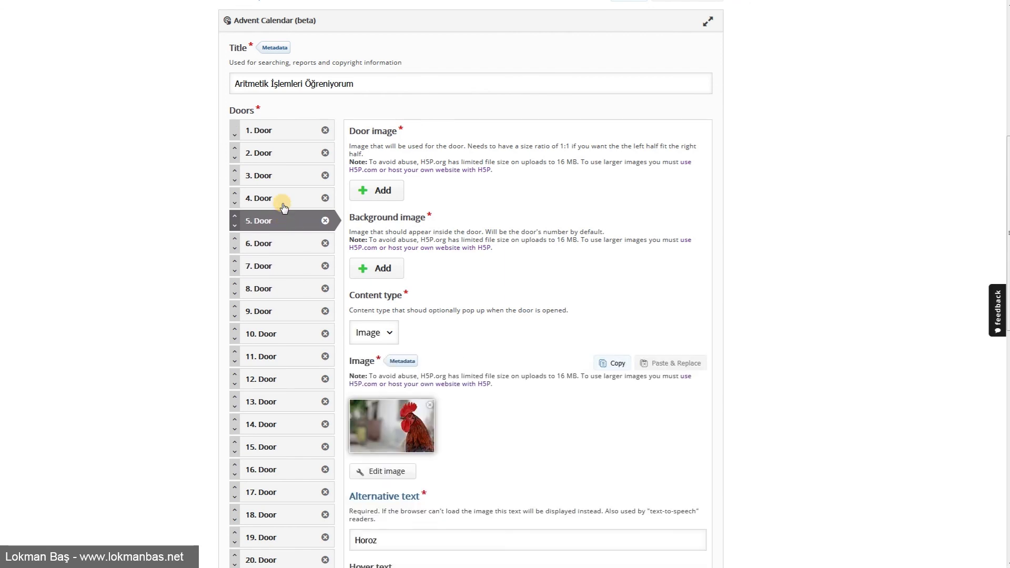
left_click(283, 207)
left_click(284, 177)
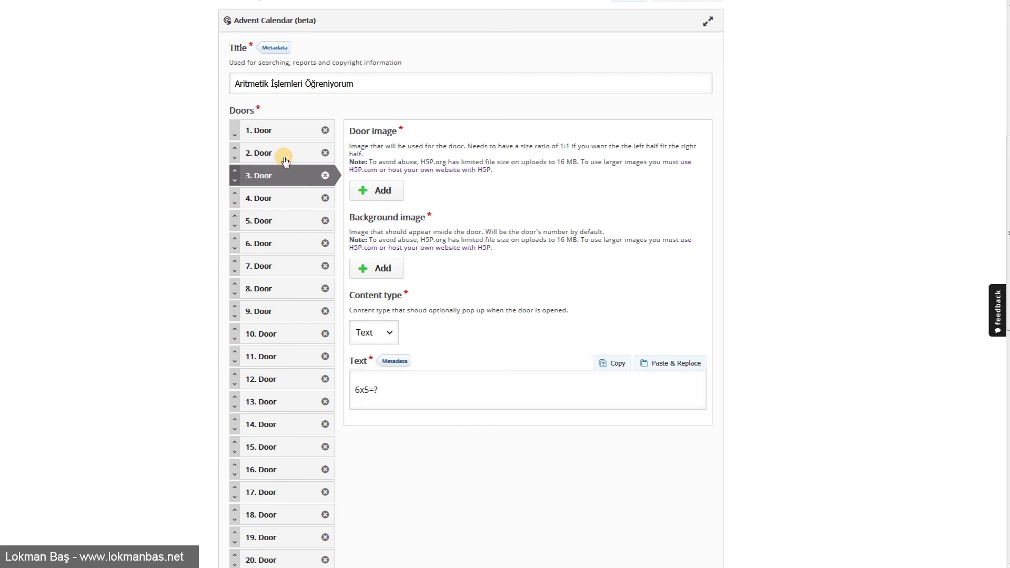
left_click(279, 204)
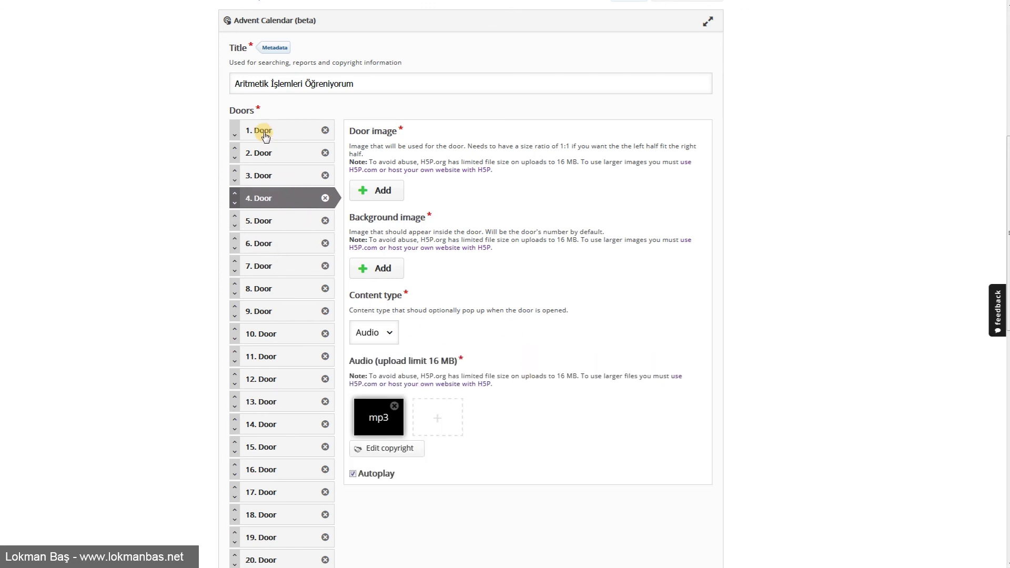
left_click(275, 172)
left_click(277, 152)
left_click(283, 130)
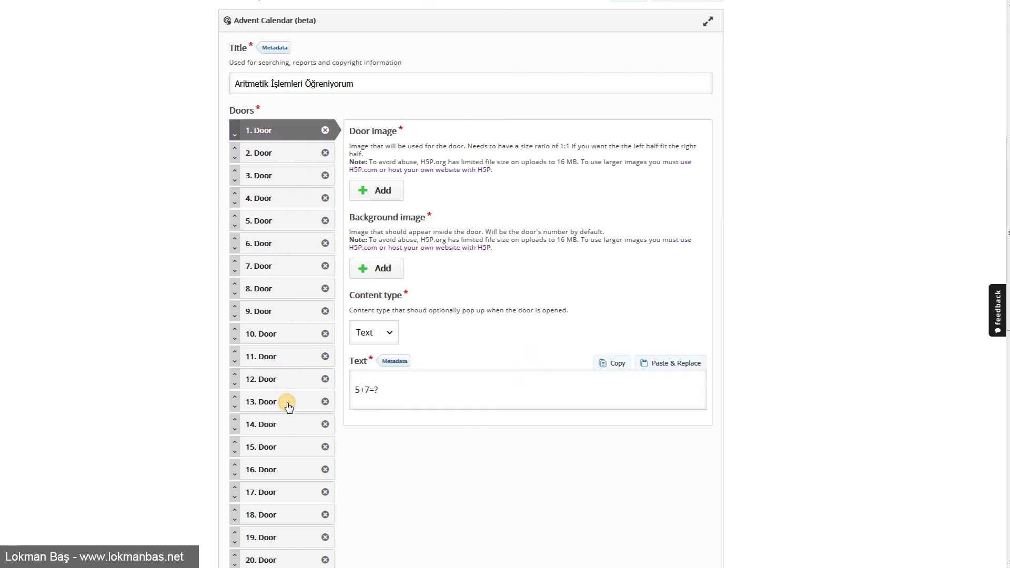
Check the content settings of doors 8 and 9, save the Advent Calendar again and bring its doors into view.
left_click(277, 315)
left_click(271, 288)
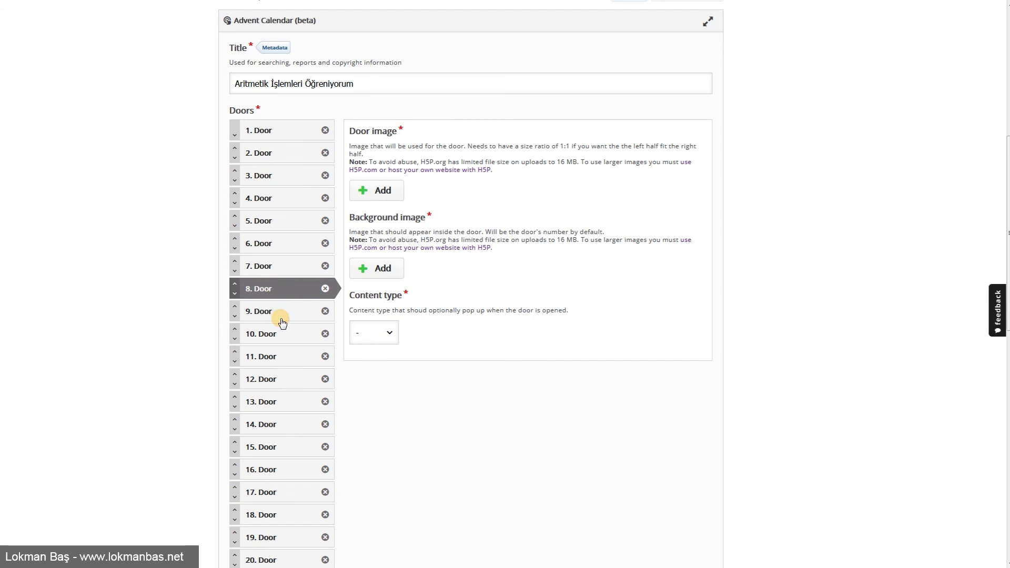
left_click(271, 313)
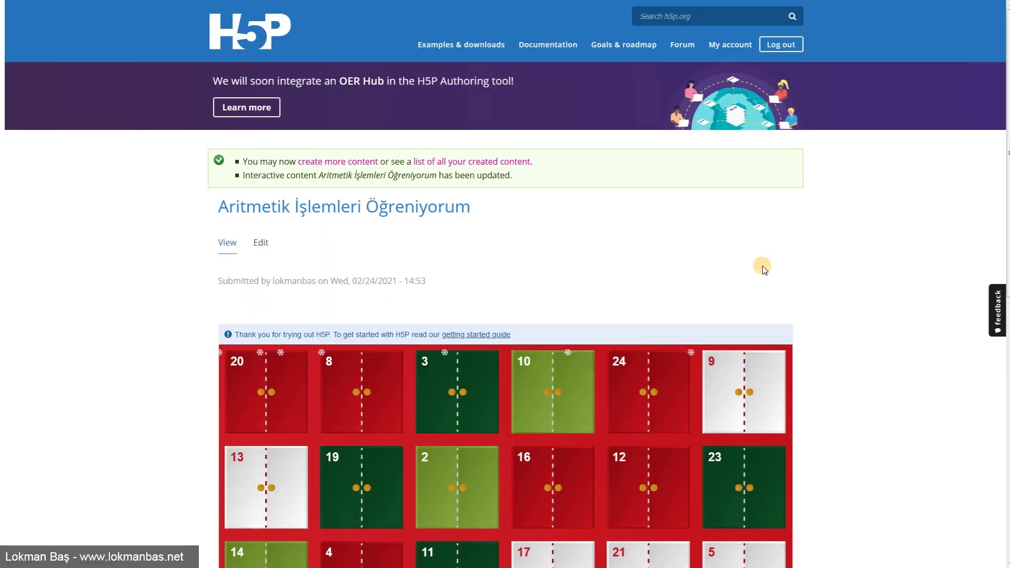
scroll(764, 270, "down", 4)
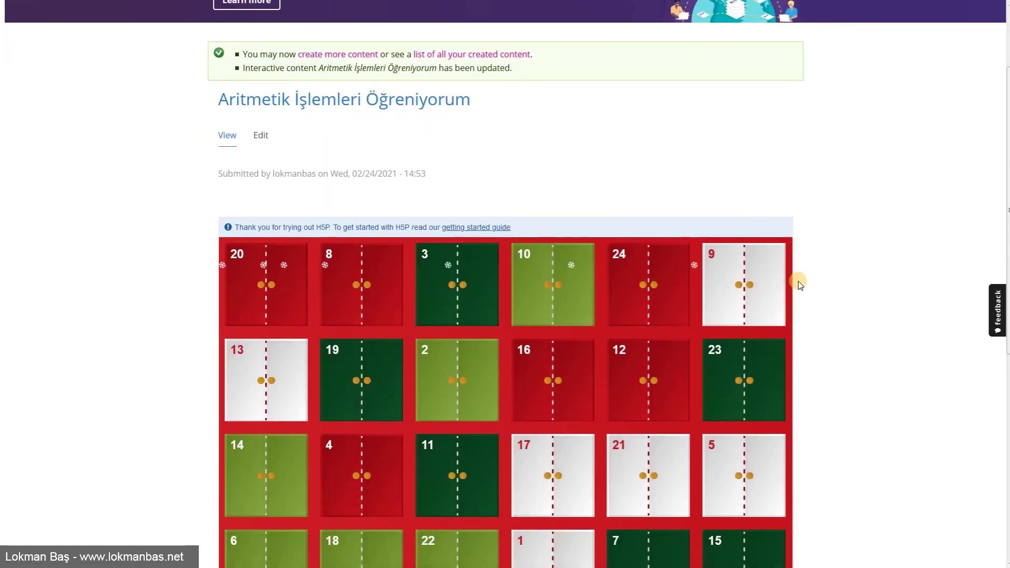